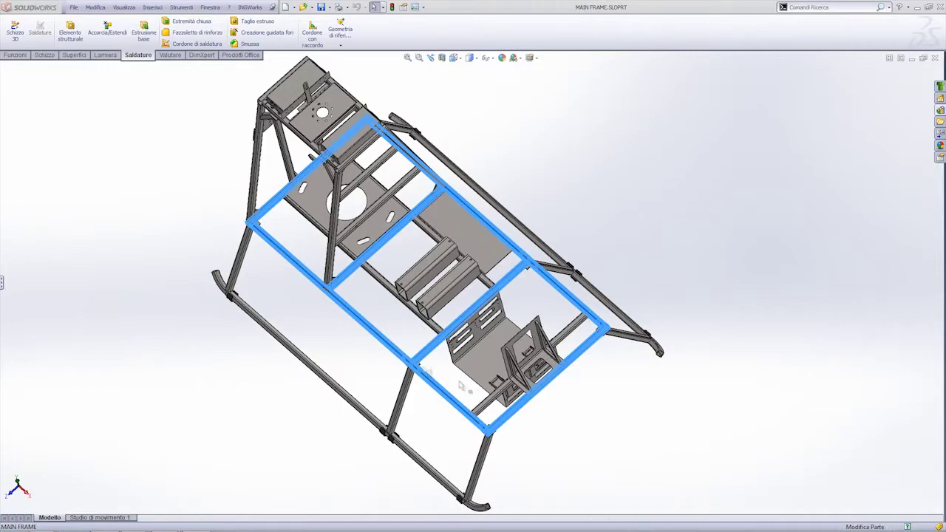
# - Orbit the frame to a flatter view and bring up Elemento strutturale1's context menu in the feature tree
pyautogui.moveTo(461, 386)
pyautogui.mouseDown(button='middle')
pyautogui.moveTo(304, 285)
pyautogui.moveTo(334, 300)
pyautogui.moveTo(262, 218)
pyautogui.mouseUp(button='middle')
pyautogui.scroll(-2, 261, 218)
pyautogui.scroll(-3, 309, 243)
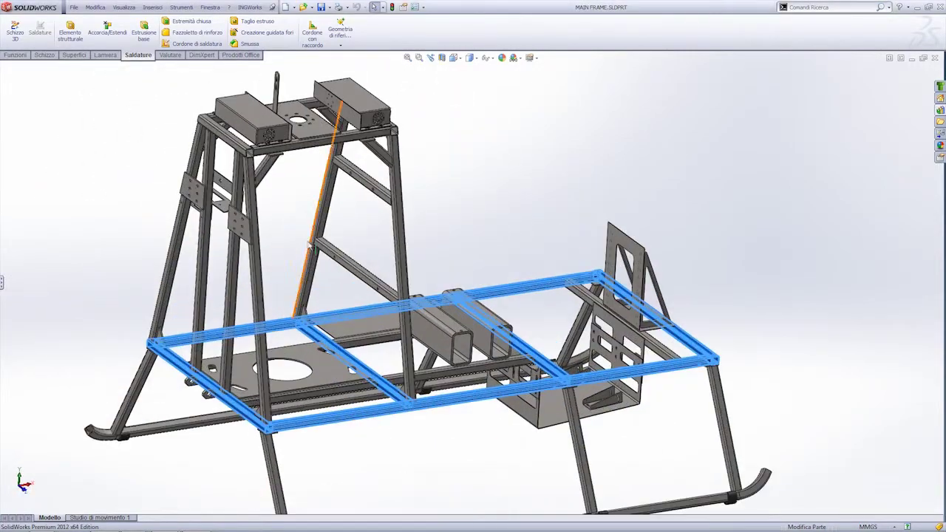
pyautogui.moveTo(309, 245); pyautogui.dragTo(244, 267, button='middle')
pyautogui.click(2, 282)
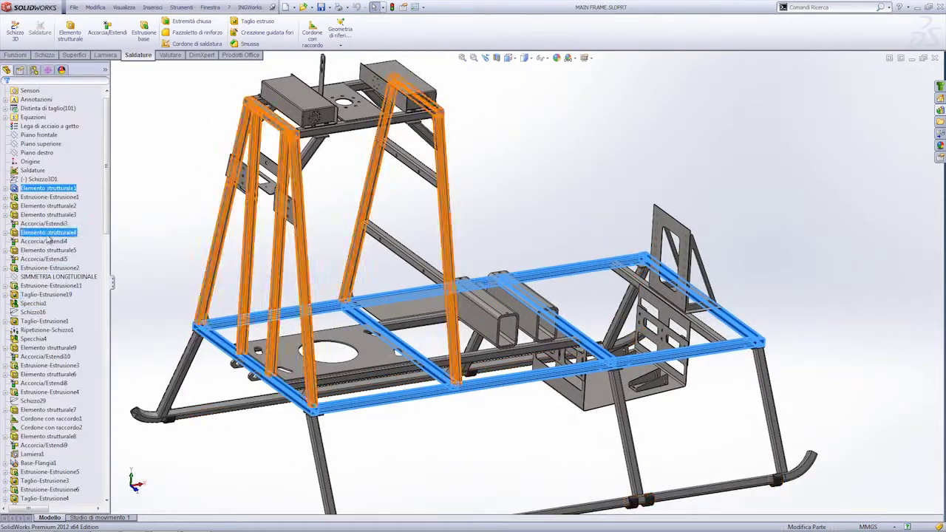
pyautogui.rightClick(48, 188)
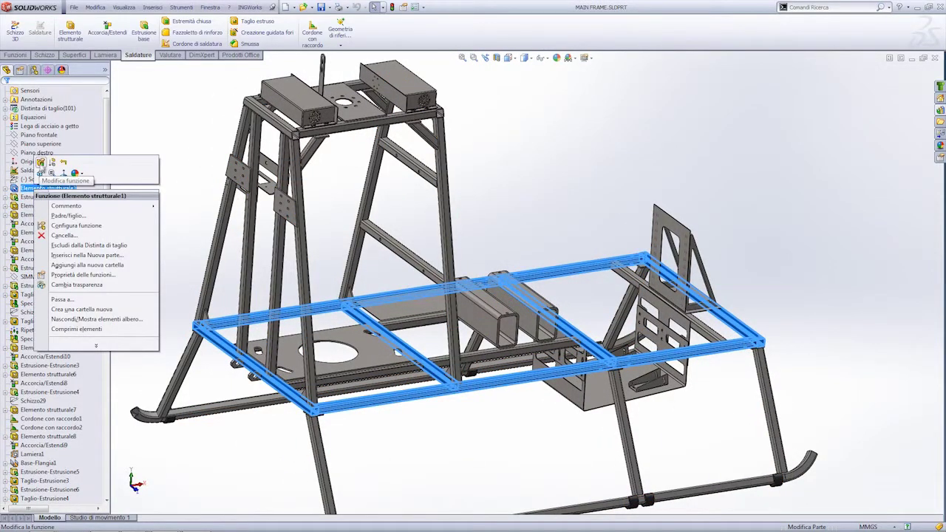
# - Check that Elemento strutturale1 uses the iso standard and tubo quadrato profile, then cancel without changes
pyautogui.click(41, 163)
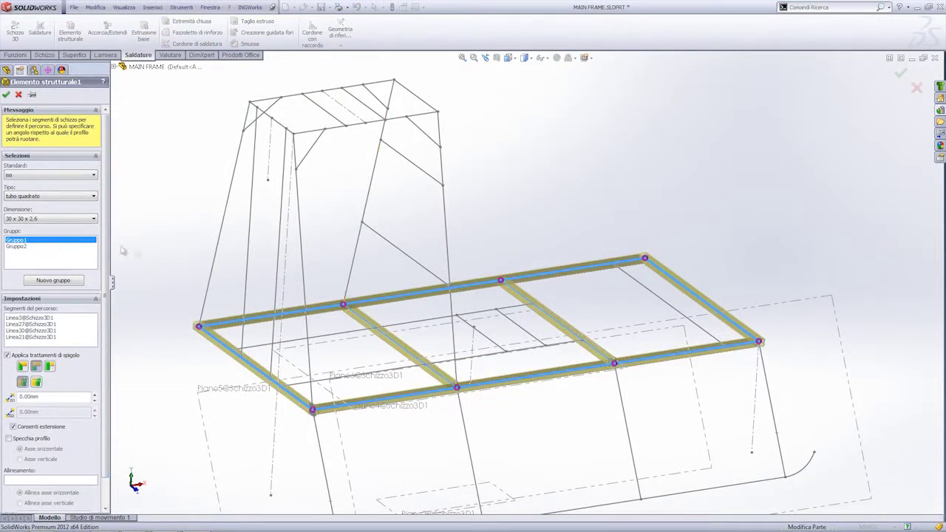
pyautogui.click(57, 176)
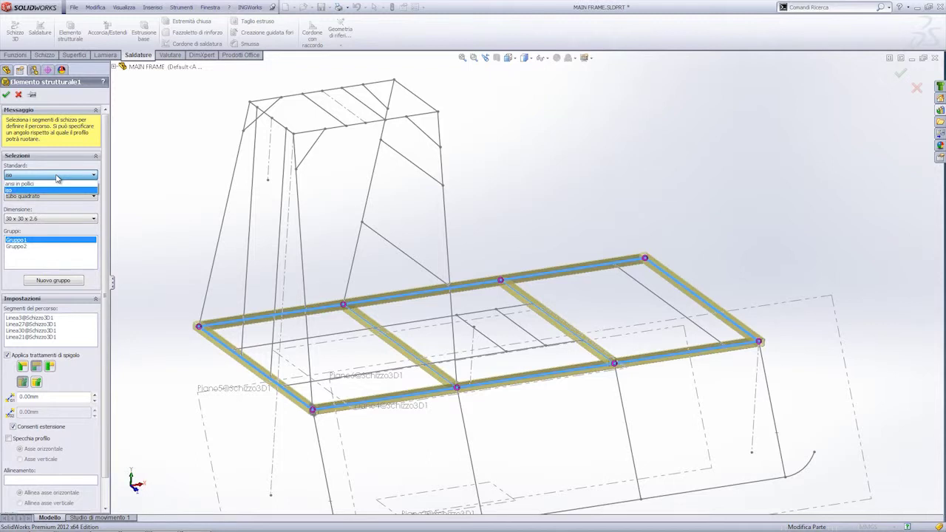
pyautogui.click(53, 190)
pyautogui.click(54, 196)
pyautogui.click(15, 214)
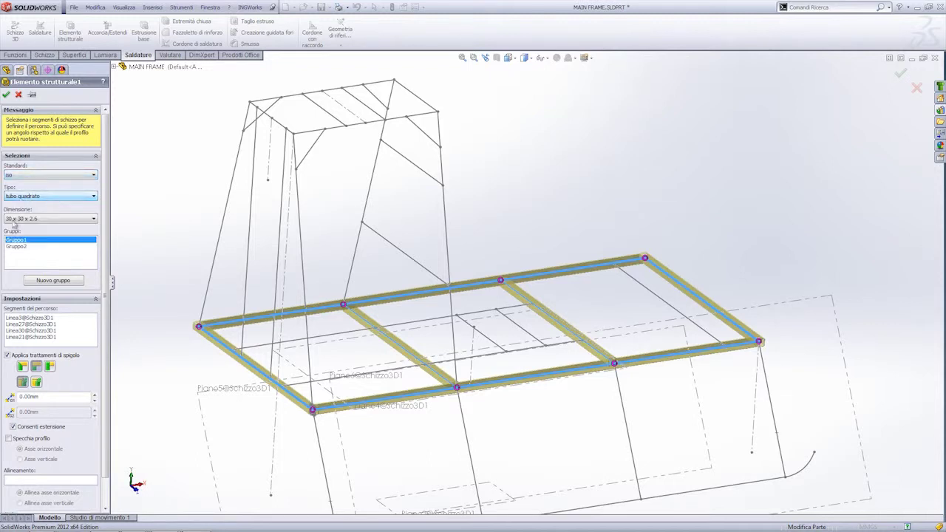
pyautogui.click(18, 96)
# - Inspect the frame from other sides, then create a new blank part
pyautogui.moveTo(163, 200)
pyautogui.mouseDown(button='middle')
pyautogui.moveTo(116, 164)
pyautogui.moveTo(105, 204)
pyautogui.mouseUp(button='middle')
pyautogui.moveTo(254, 264)
pyautogui.mouseDown(button='middle')
pyautogui.moveTo(306, 231)
pyautogui.moveTo(502, 257)
pyautogui.moveTo(495, 308)
pyautogui.moveTo(513, 261)
pyautogui.mouseUp(button='middle')
pyautogui.scroll(2, 504, 271)
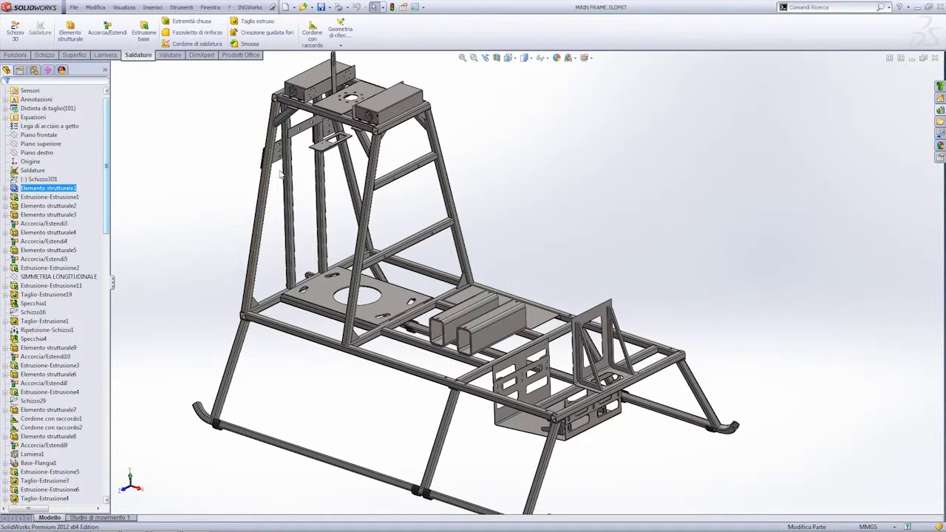
pyautogui.keyDown('ctrl'); pyautogui.moveTo(505, 196); pyautogui.dragTo(512, 207, button='middle'); pyautogui.keyUp('ctrl')
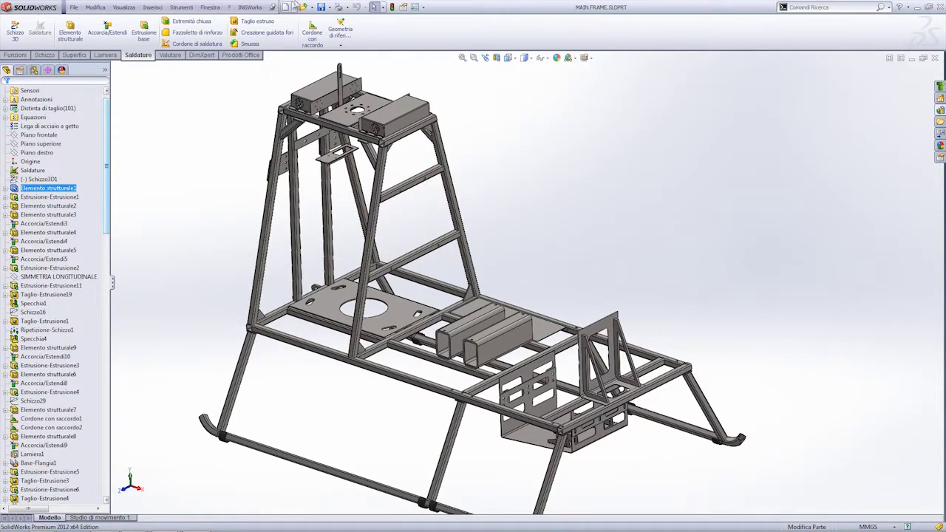
pyautogui.click(285, 8)
pyautogui.doubleClick(227, 148)
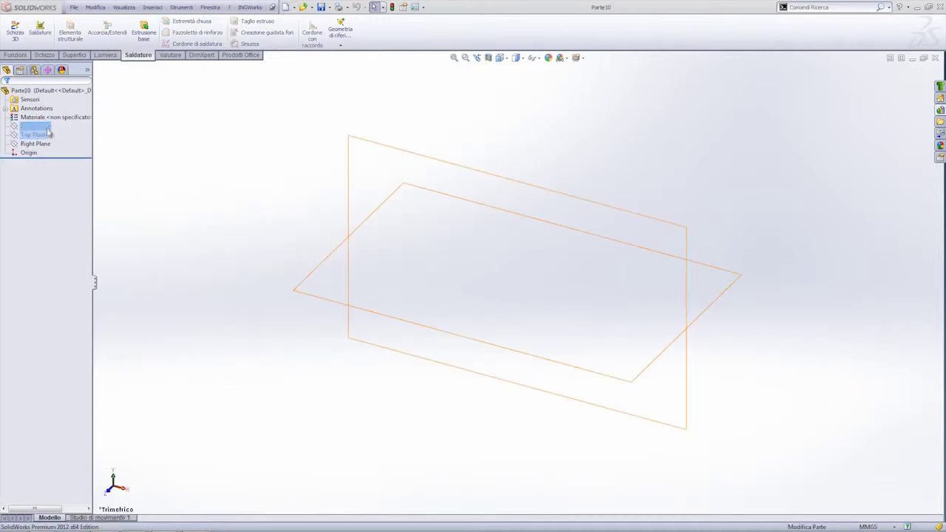
# - Start a sketch on the Front Plane and draw a vertical line rising from the origin
pyautogui.click(46, 127)
pyautogui.click(54, 114)
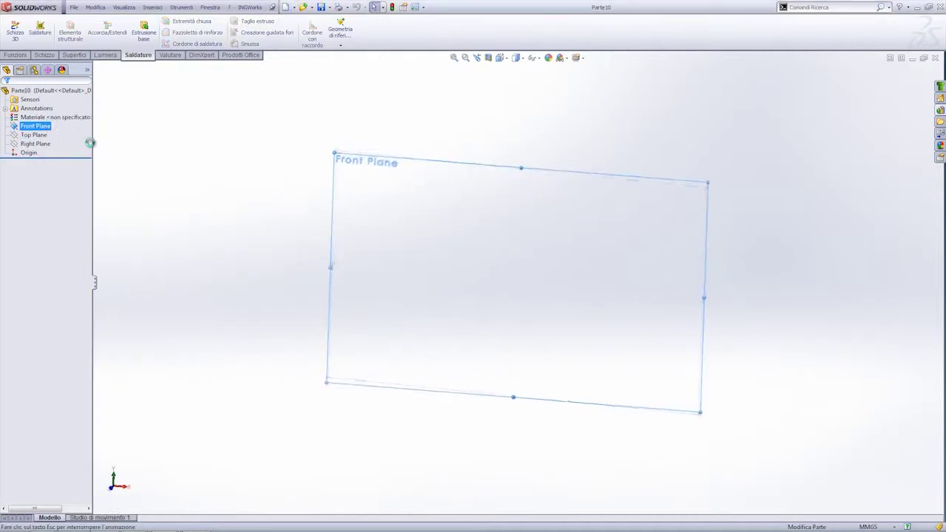
pyautogui.click(64, 22)
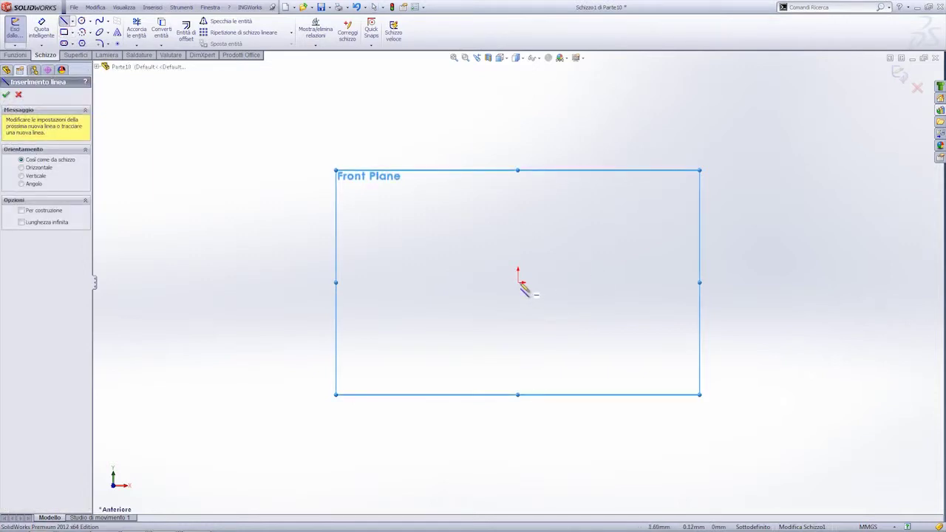
pyautogui.click(518, 281)
pyautogui.click(519, 112)
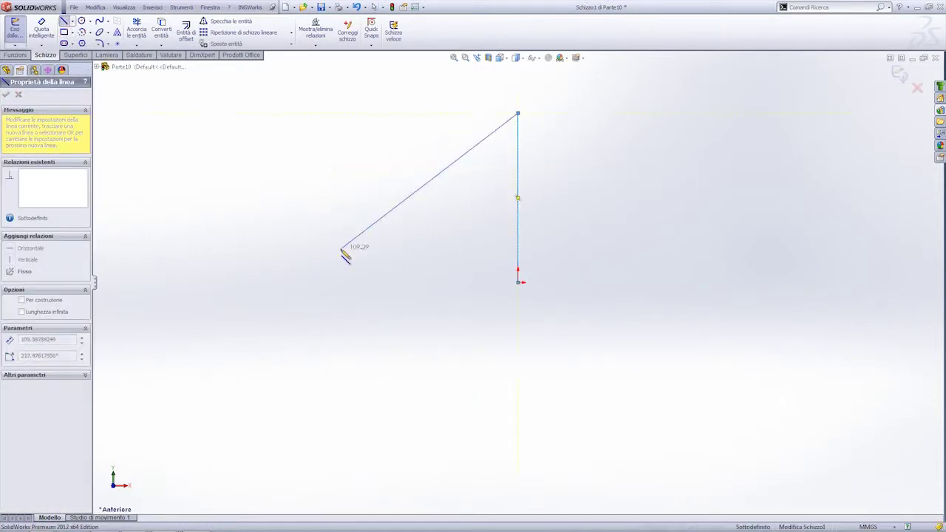
pyautogui.press('Escape')
# - Draw a stepped line path from the left that joins the vertical line
pyautogui.click(318, 282)
pyautogui.click(381, 281)
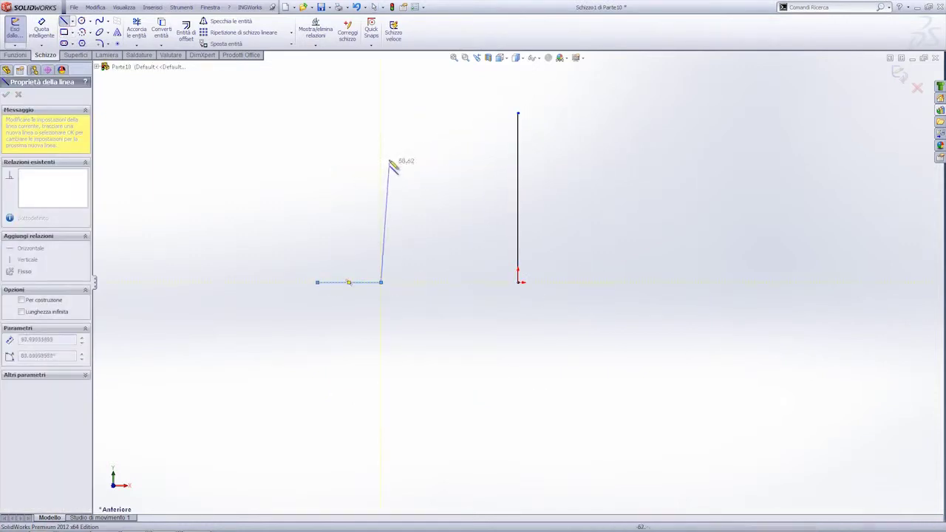
pyautogui.click(380, 156)
pyautogui.click(518, 156)
pyautogui.press('Escape')
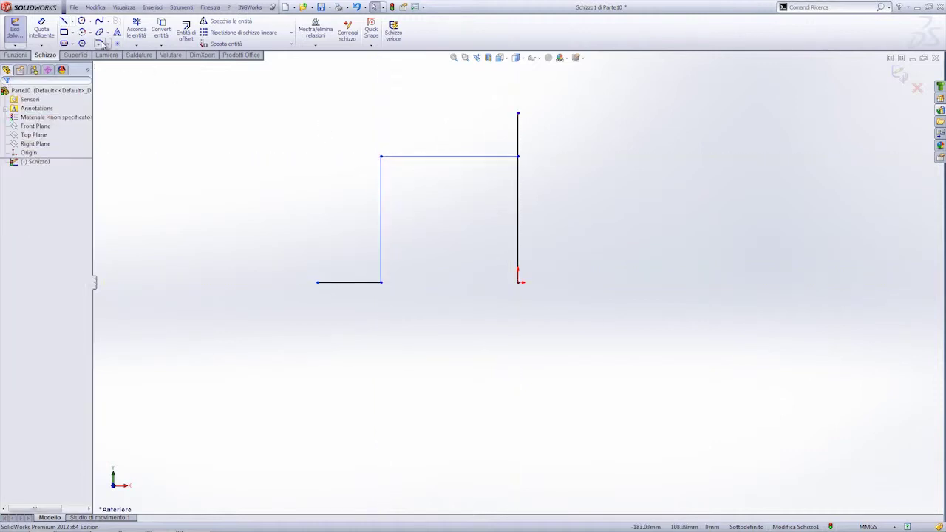
pyautogui.click(99, 43)
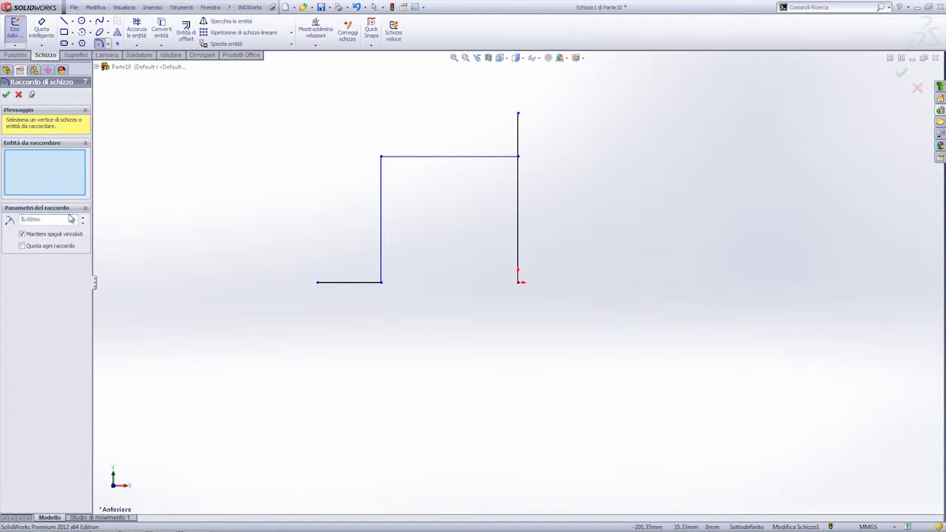
# - Round the bottom-left and top-left corners of the stepped path with 5 mm fillets
pyautogui.click(381, 282)
pyautogui.click(381, 157)
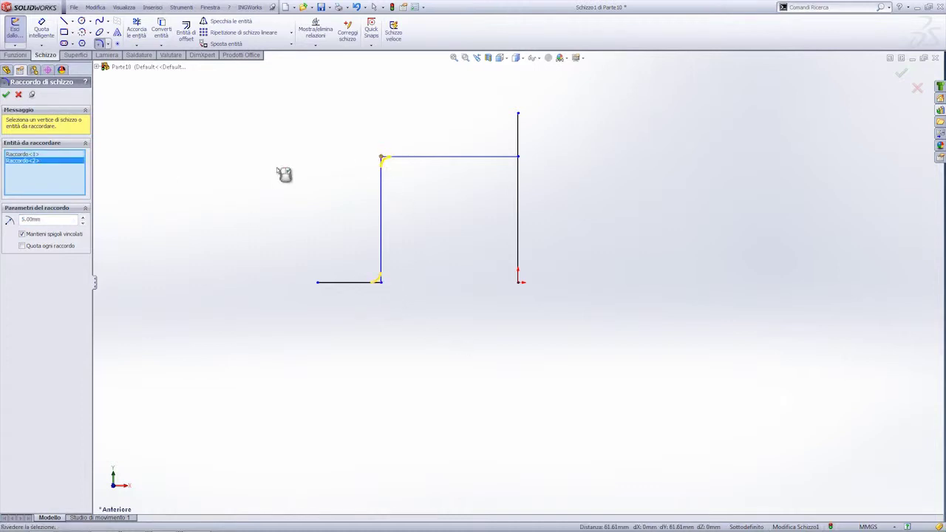
pyautogui.click(6, 95)
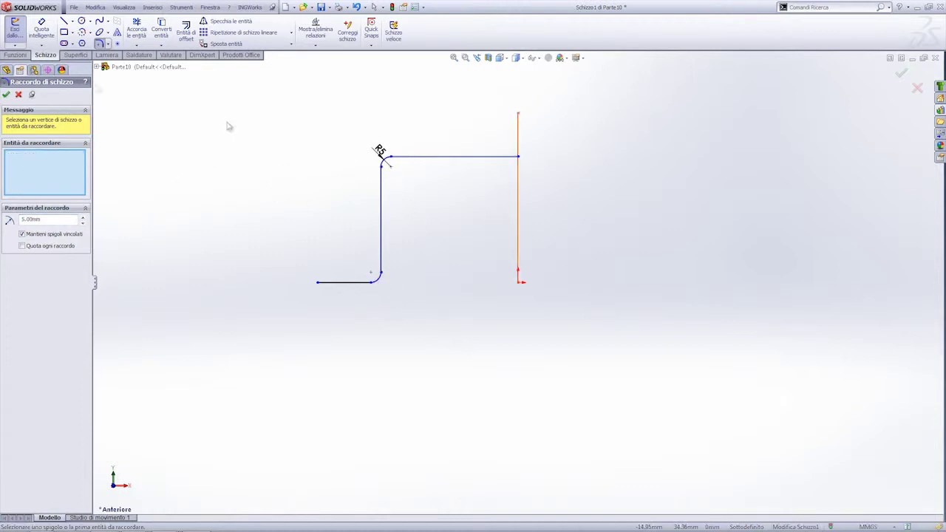
pyautogui.click(5, 95)
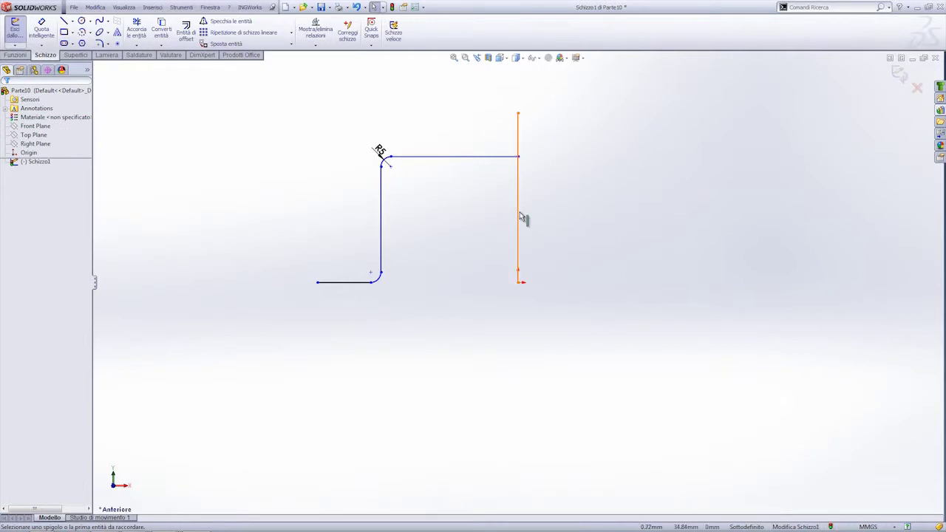
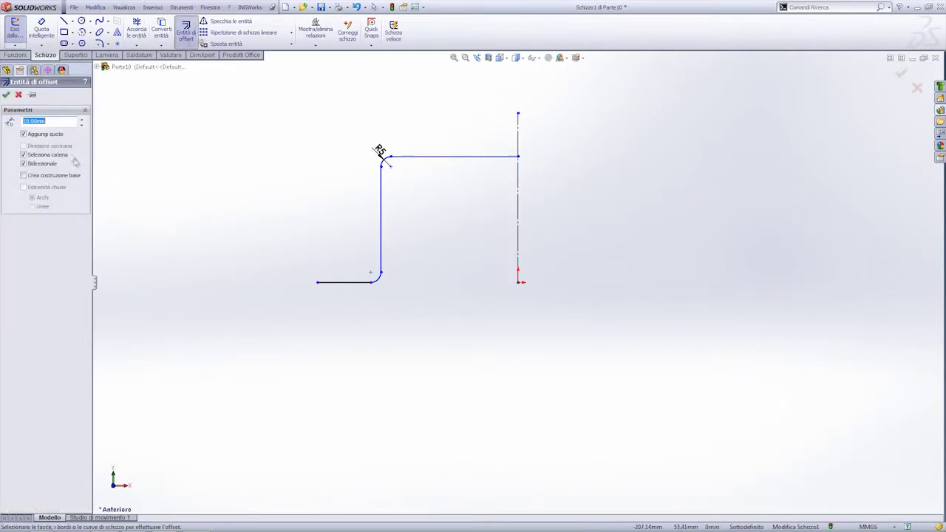
# - Offset the whole sketch chain 3 mm to one side, reversed to the outer side
pyautogui.click(352, 282)
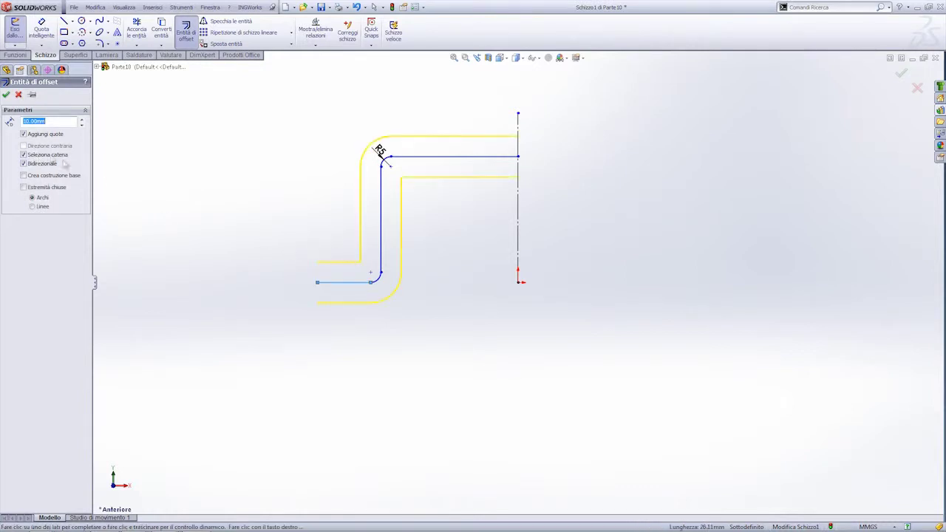
pyautogui.click(24, 164)
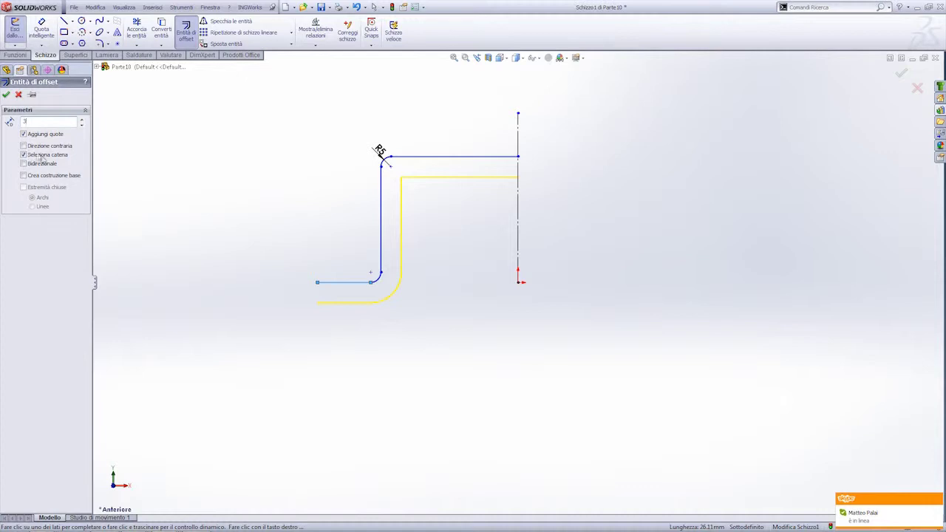
pyautogui.click(23, 147)
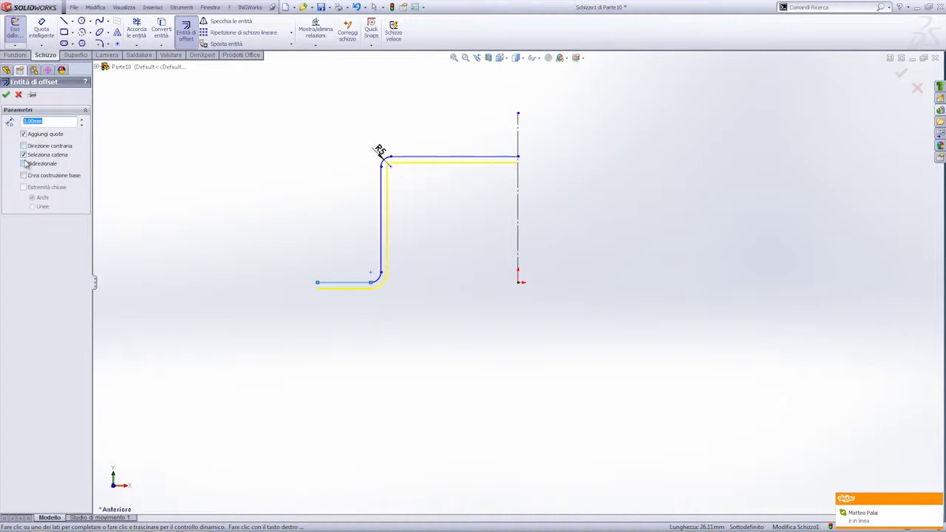
pyautogui.click(23, 146)
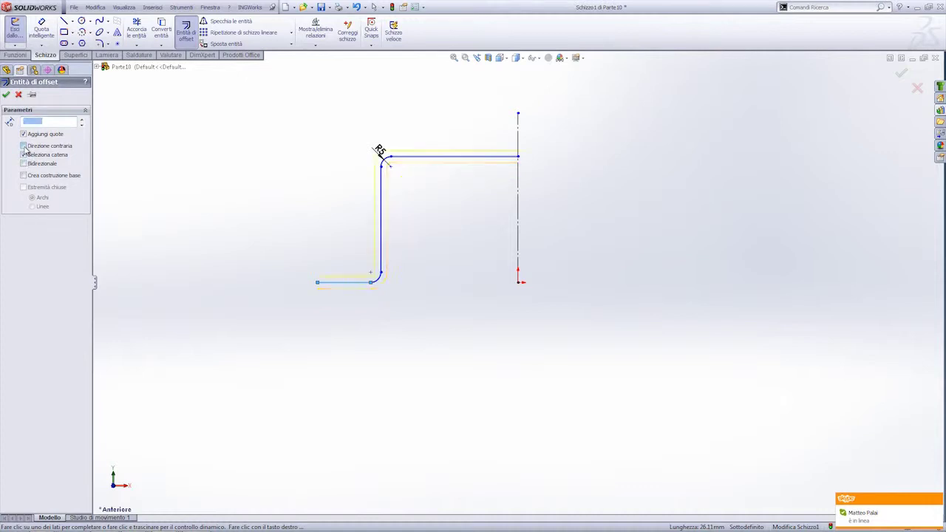
pyautogui.click(6, 96)
# - Draw a short line closing the open left end of the two walls
pyautogui.click(65, 21)
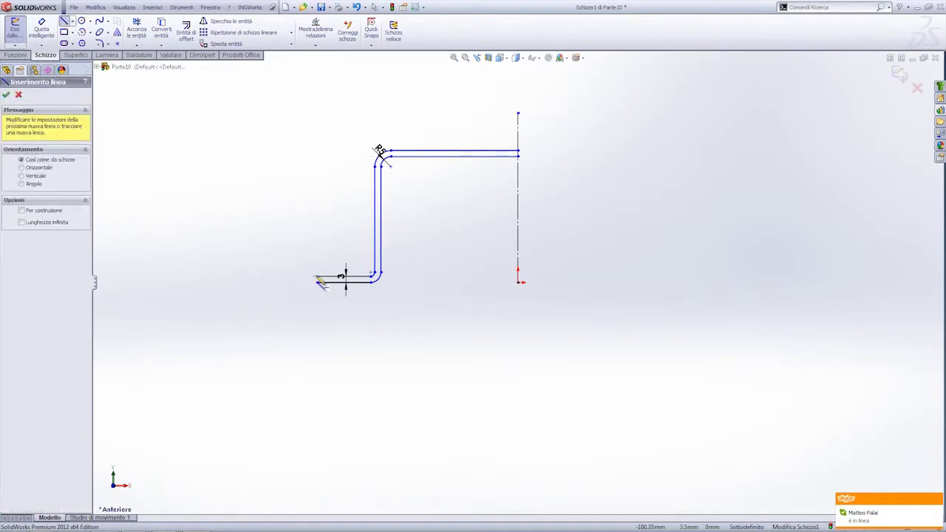
pyautogui.click(318, 278)
pyautogui.click(318, 282)
pyautogui.press('Escape')
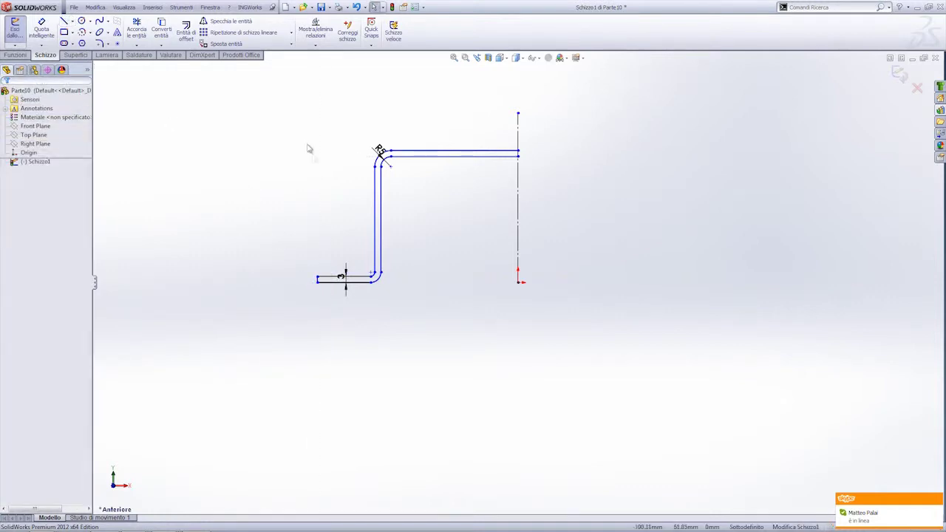
# - Mirror all profile entities about the vertical centerline Linea1 with Specchia le entità
pyautogui.moveTo(262, 99)
pyautogui.mouseDown()
pyautogui.moveTo(573, 311)
pyautogui.moveTo(591, 352)
pyautogui.mouseUp()
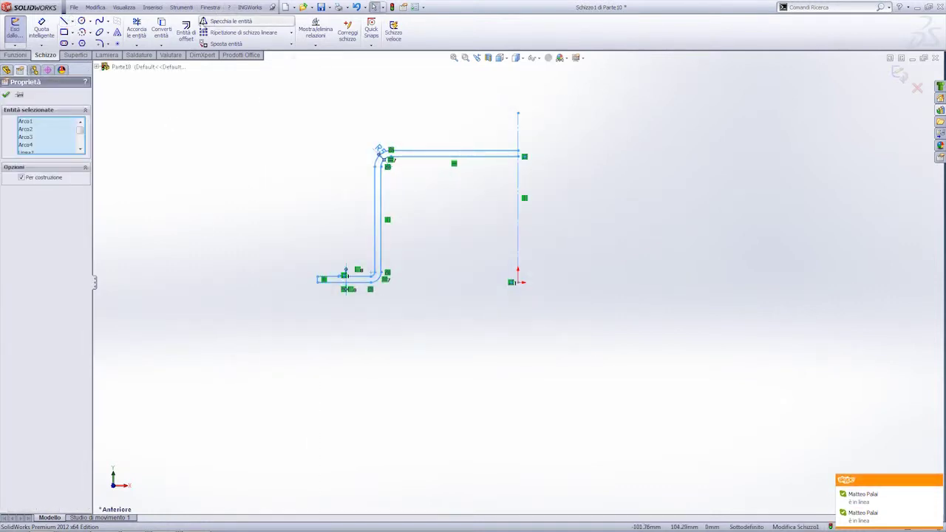
pyautogui.click(187, 33)
pyautogui.click(186, 33)
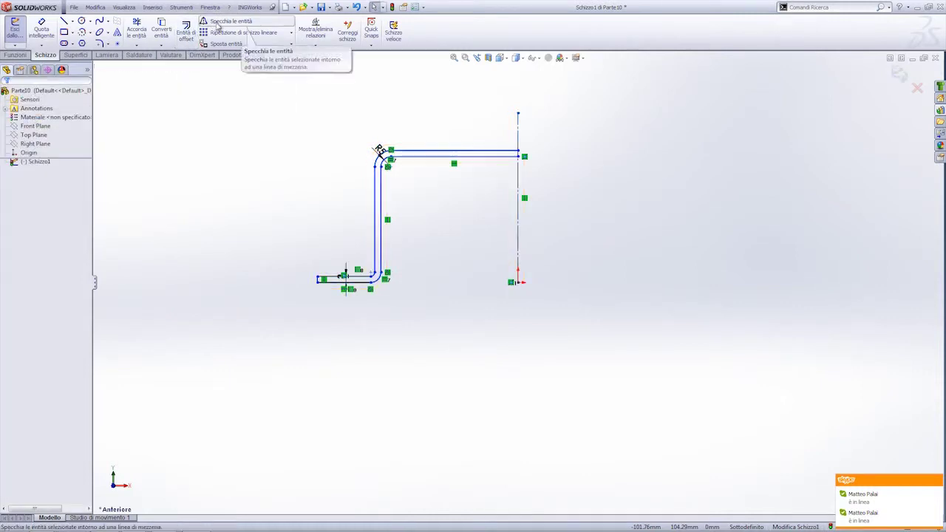
pyautogui.click(222, 21)
pyautogui.moveTo(252, 83); pyautogui.dragTo(566, 317)
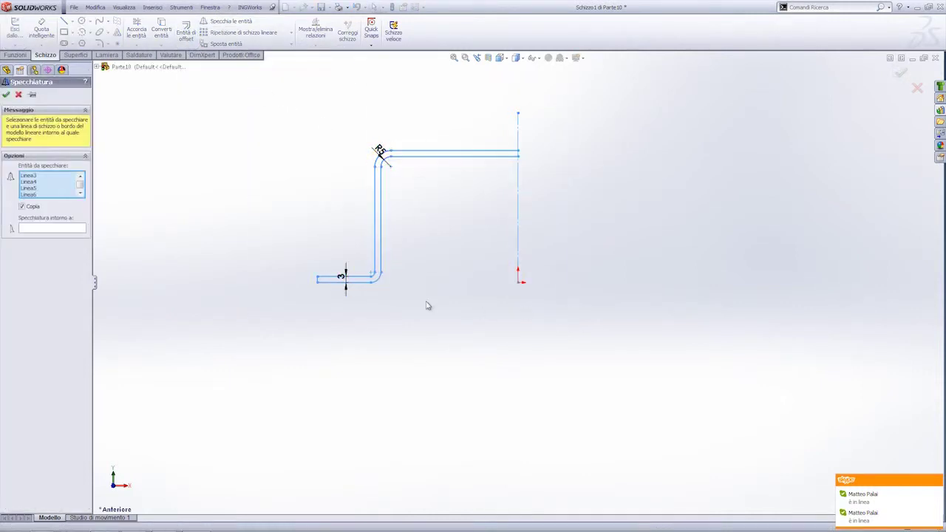
pyautogui.click(520, 203)
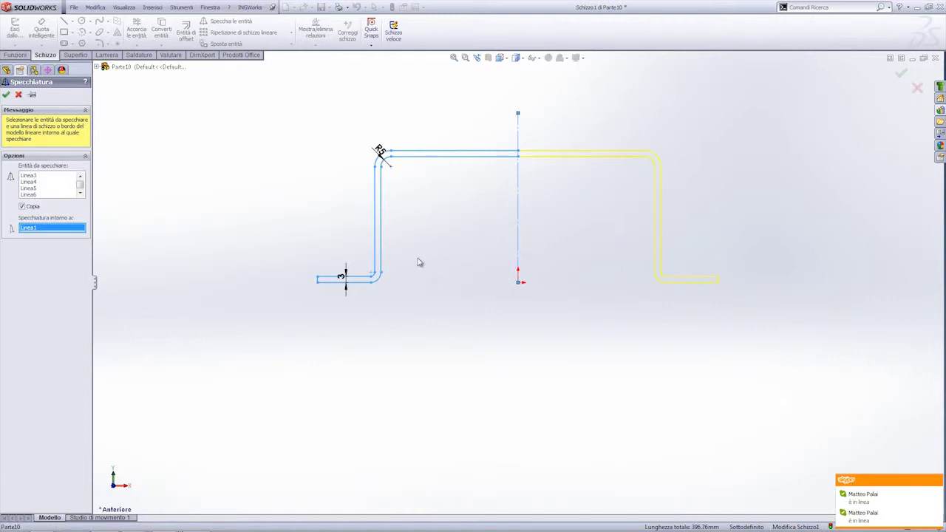
pyautogui.click(5, 95)
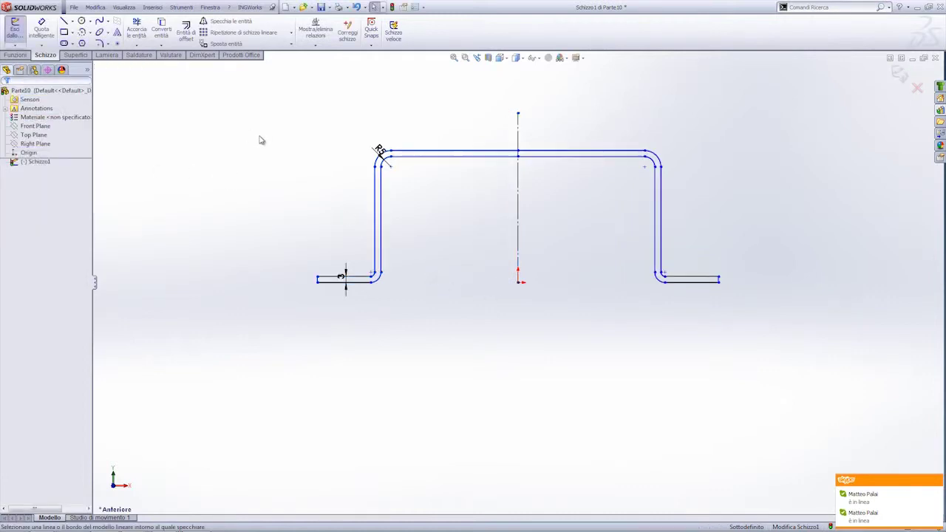
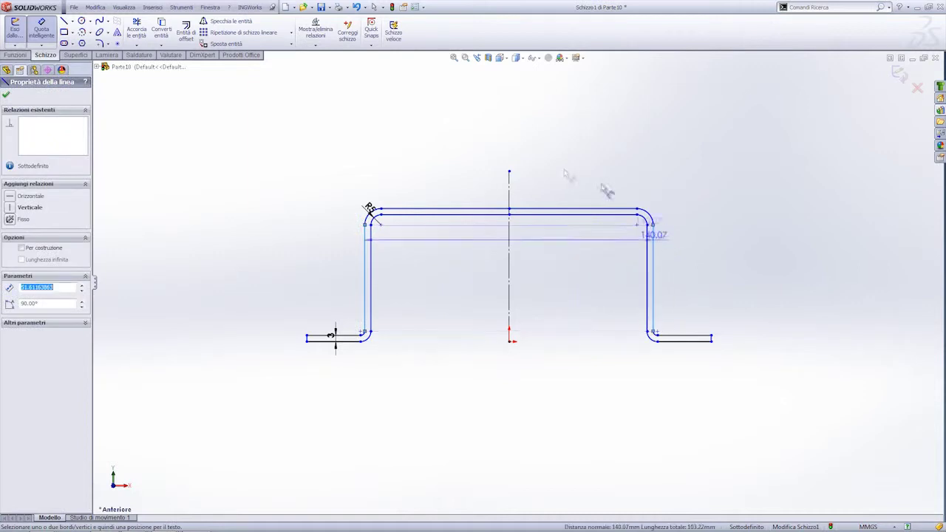
# - Dimension the hat profile's top width to 120 and its height to 60
pyautogui.click(513, 124)
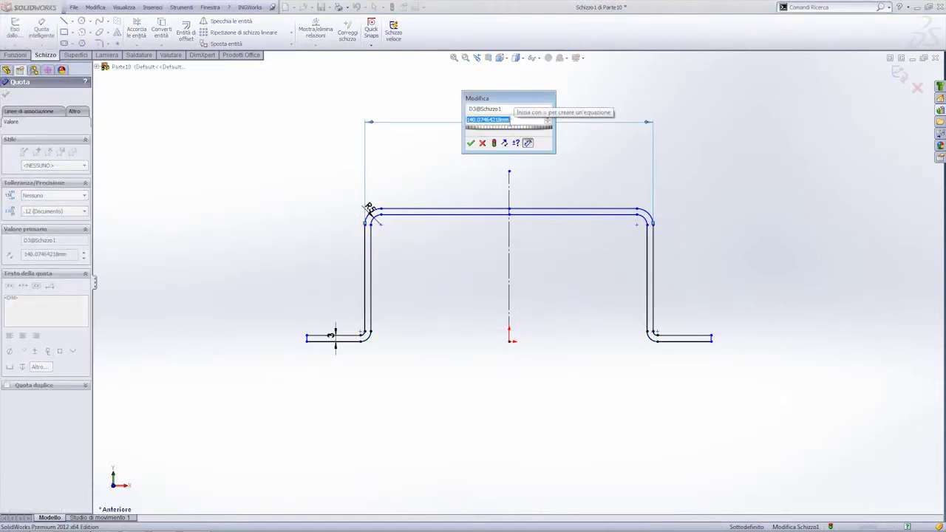
pyautogui.write('120')
pyautogui.press('Return')
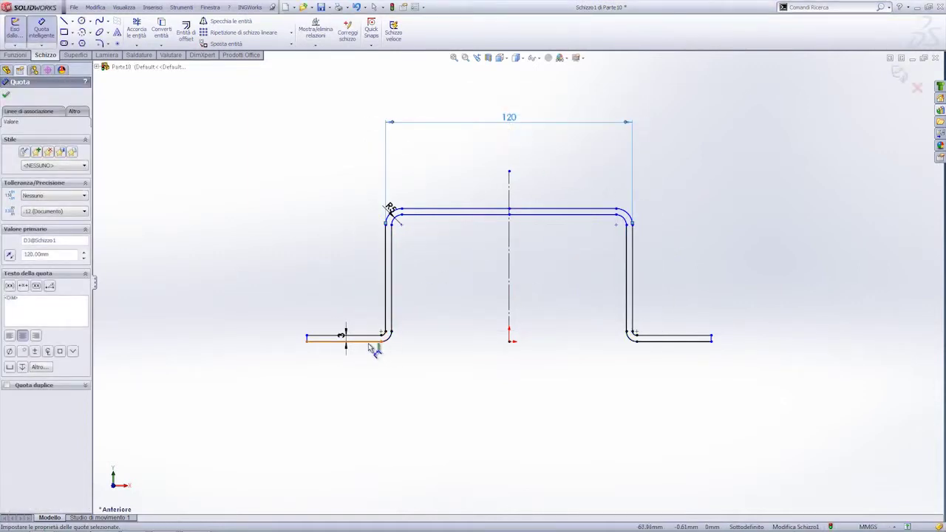
pyautogui.click(373, 347)
pyautogui.click(436, 210)
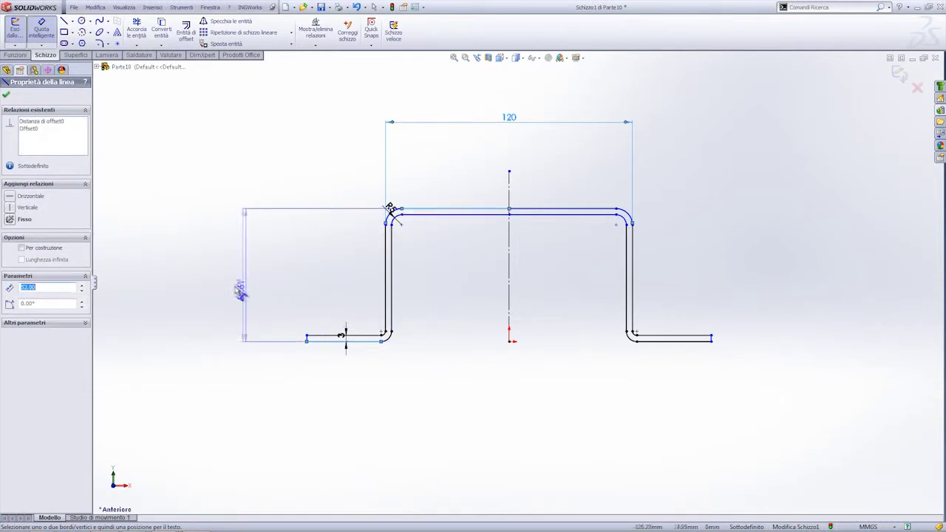
pyautogui.click(240, 290)
pyautogui.write('60')
pyautogui.press('Return')
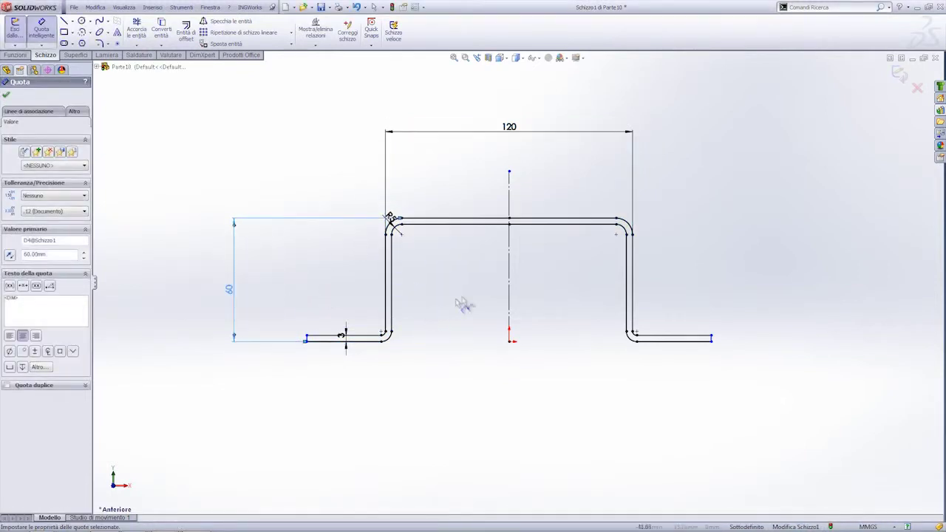
# - Add the 150 overall flange-to-flange width dimension and finish dimensioning
pyautogui.scroll(3, 306, 345)
pyautogui.click(349, 329)
pyautogui.scroll(-2, 518, 325)
pyautogui.scroll(3, 692, 302)
pyautogui.click(659, 280)
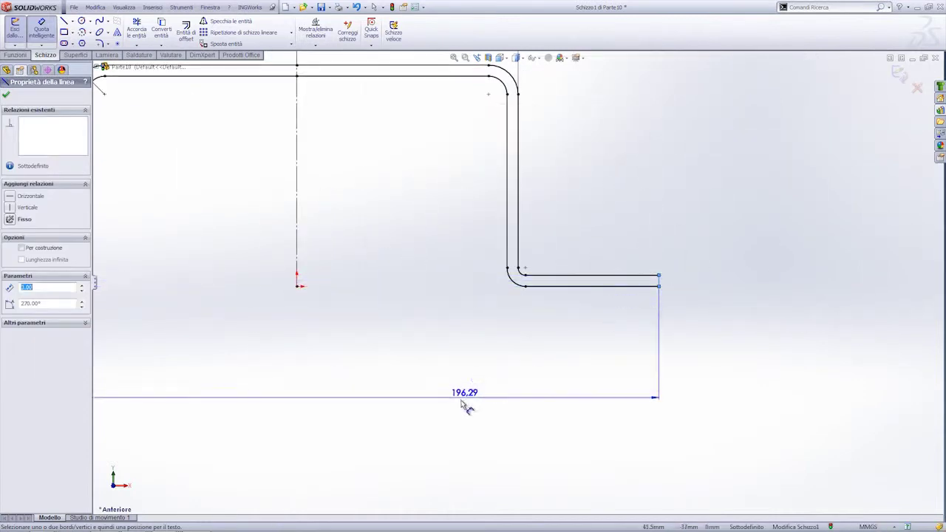
pyautogui.scroll(-3, 518, 281)
pyautogui.click(384, 366)
pyautogui.write('1')
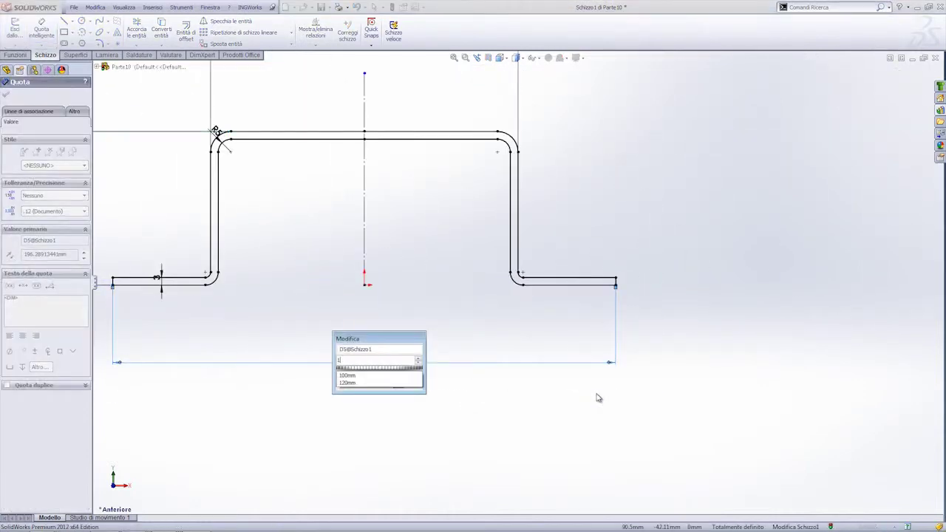
pyautogui.write('50')
pyautogui.press('Return')
pyautogui.scroll(-3, 566, 355)
pyautogui.scroll(2, 632, 355)
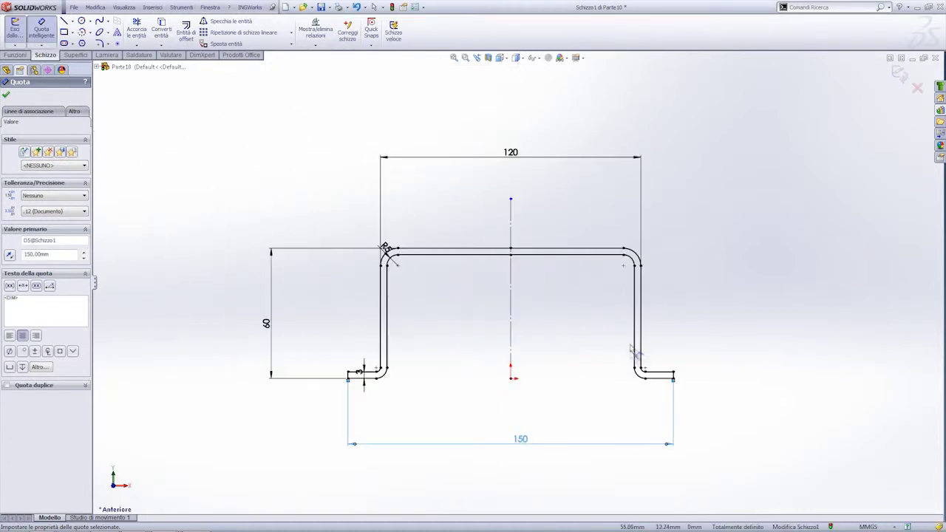
pyautogui.keyDown('ctrl'); pyautogui.moveTo(668, 323); pyautogui.dragTo(655, 316, button='middle'); pyautogui.keyUp('ctrl')
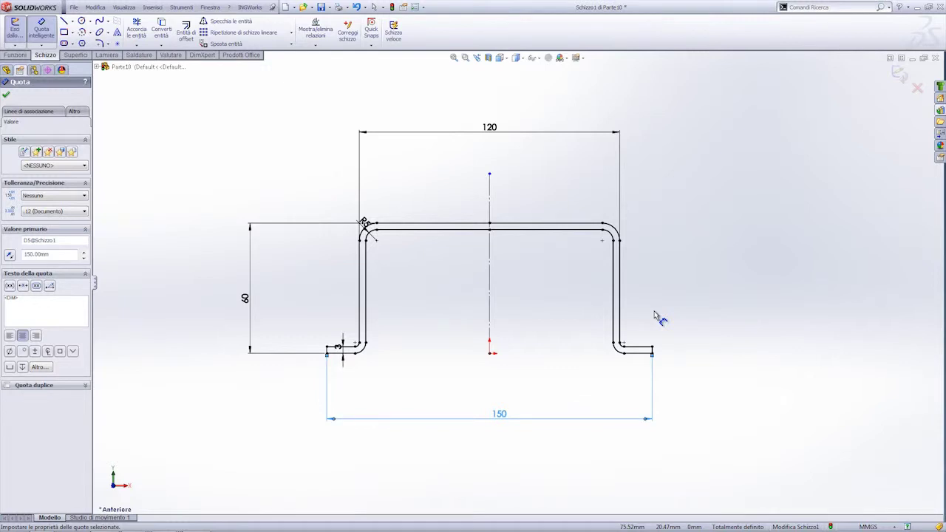
pyautogui.click(6, 95)
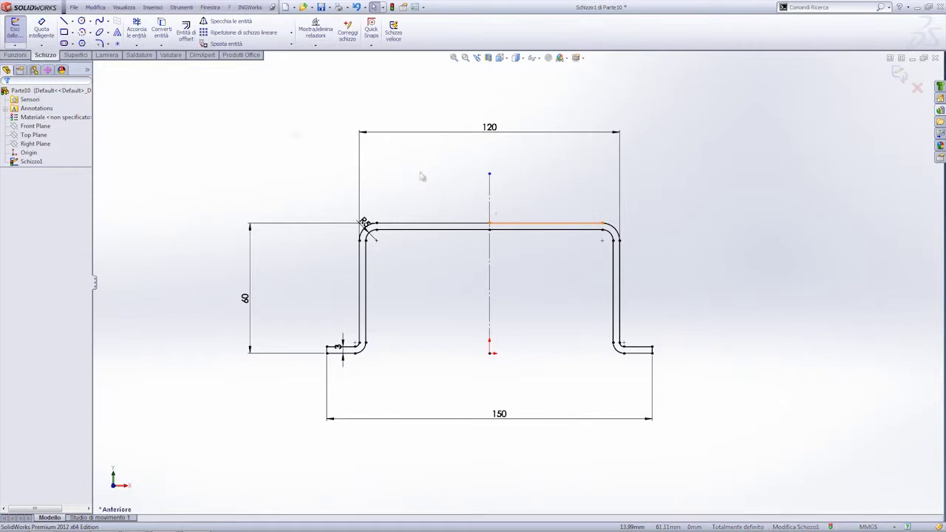
# - Place four sketch points around the hat profile with the Point tool
pyautogui.click(118, 44)
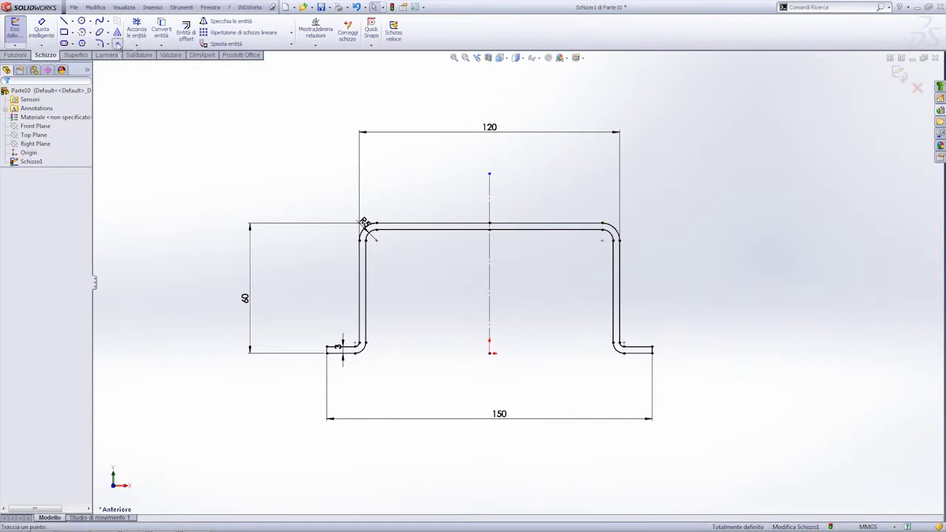
pyautogui.click(517, 204)
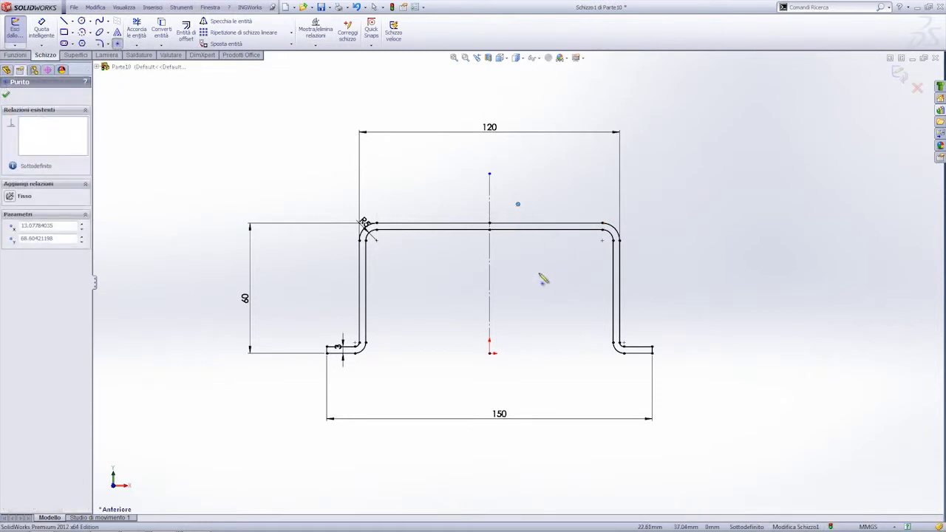
pyautogui.click(529, 321)
pyautogui.click(676, 324)
pyautogui.click(268, 371)
pyautogui.rightClick(281, 371)
pyautogui.click(319, 148)
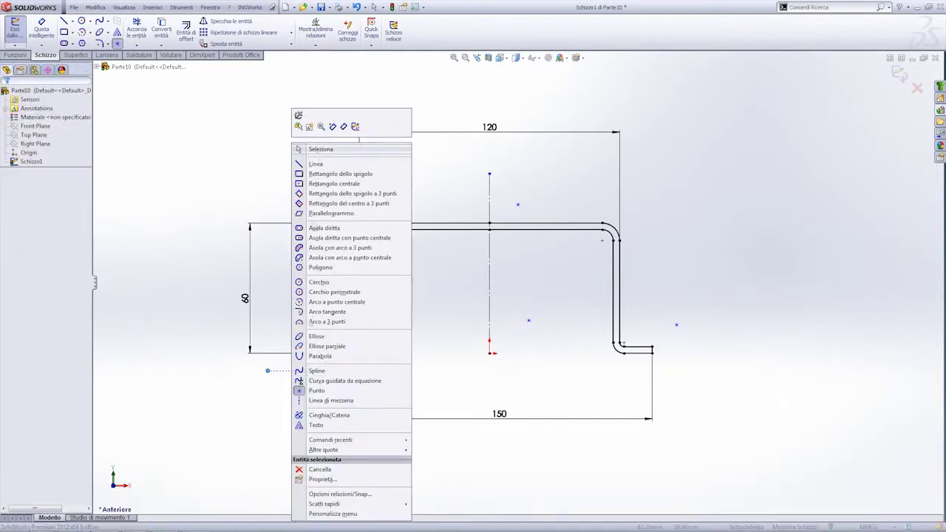
# - Snap points onto both outer flange ends and add one at the top line's midpoint
pyautogui.moveTo(268, 371); pyautogui.dragTo(326, 358)
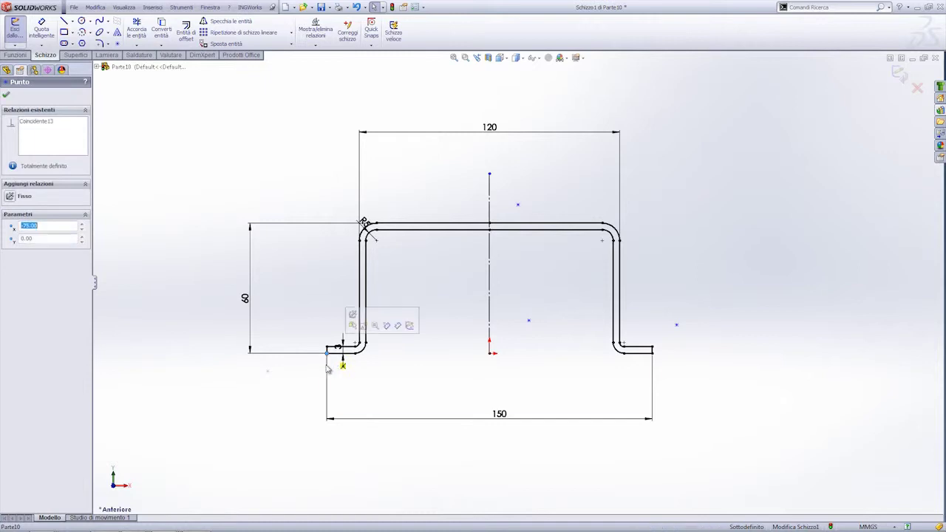
pyautogui.moveTo(676, 325); pyautogui.dragTo(652, 353)
pyautogui.press('Escape')
pyautogui.click(489, 353)
pyautogui.press('Escape')
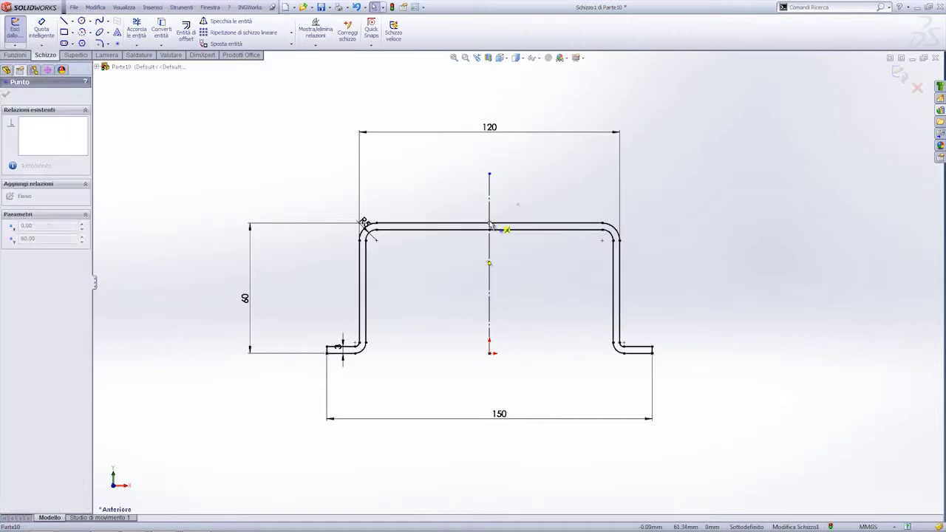
pyautogui.click(489, 226)
pyautogui.press('Escape')
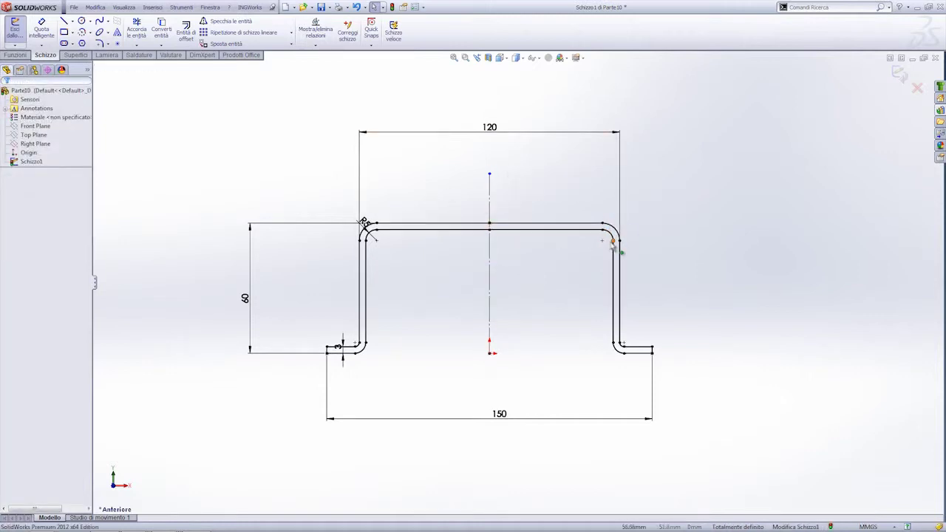
pyautogui.scroll(1, 609, 238)
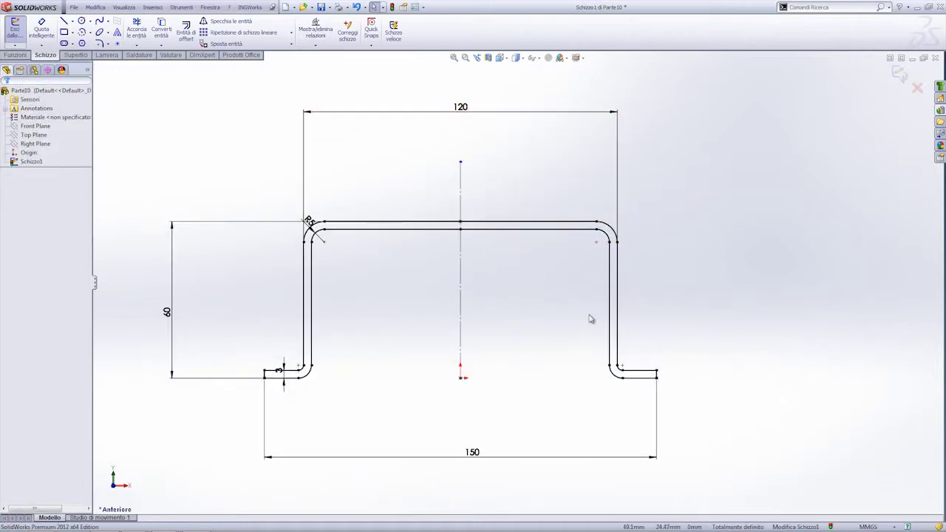
# - Set the document's Virtual Sharp display to the Stella star style
pyautogui.click(574, 222)
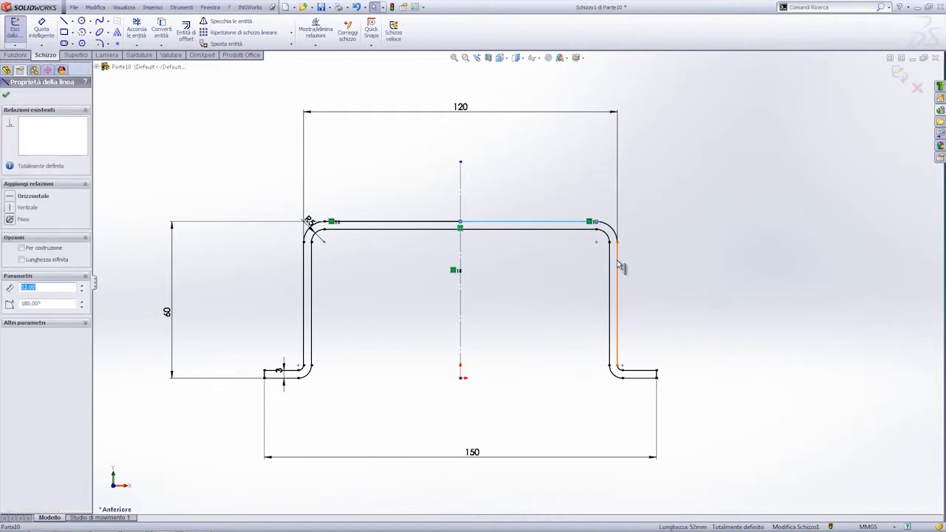
pyautogui.keyDown('ctrl'); pyautogui.click(617, 261); pyautogui.keyUp('ctrl')
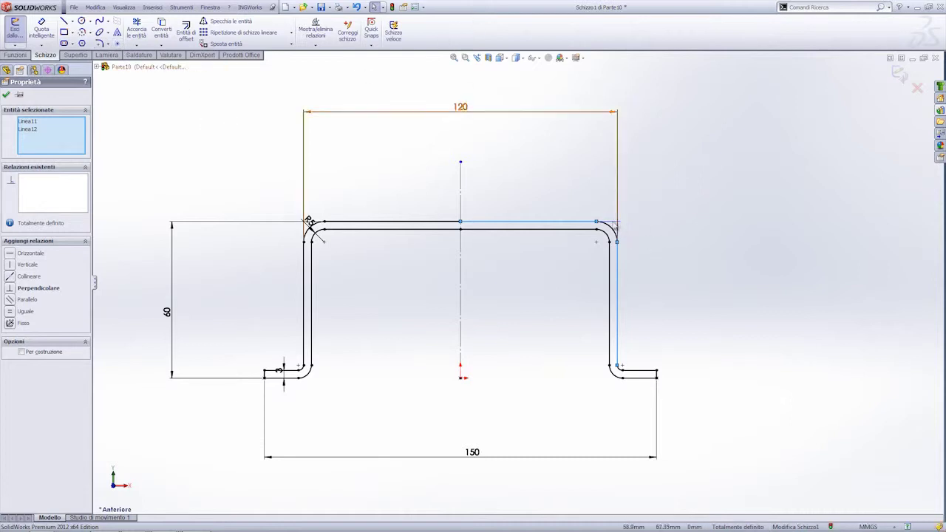
pyautogui.click(418, 8)
pyautogui.click(334, 97)
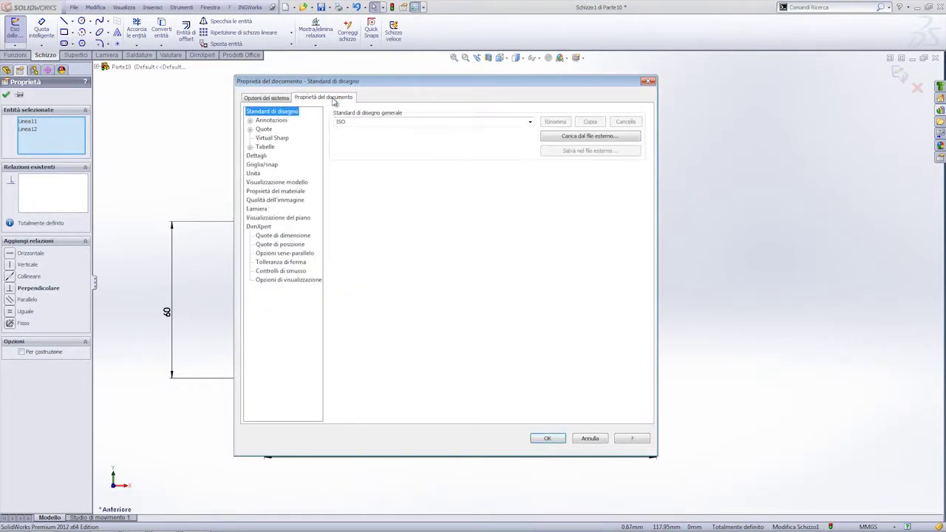
pyautogui.click(271, 138)
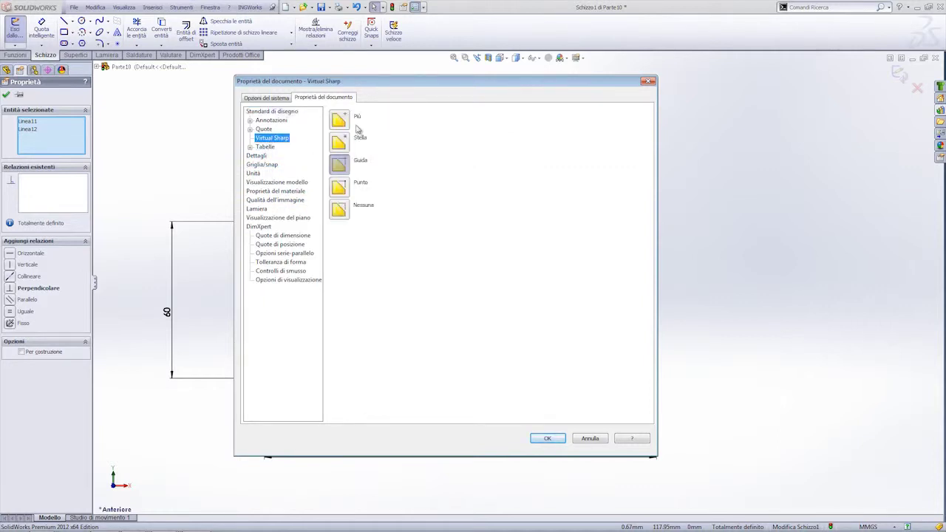
pyautogui.click(341, 142)
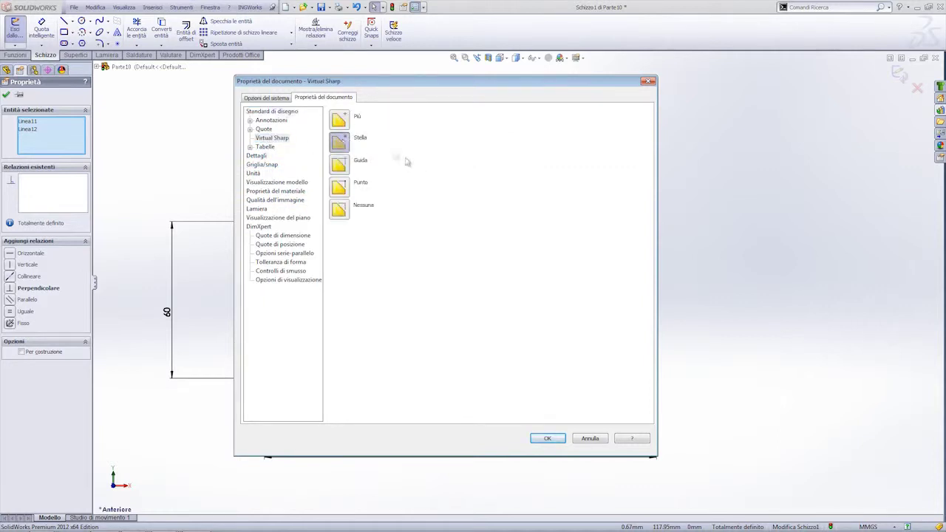
pyautogui.click(549, 439)
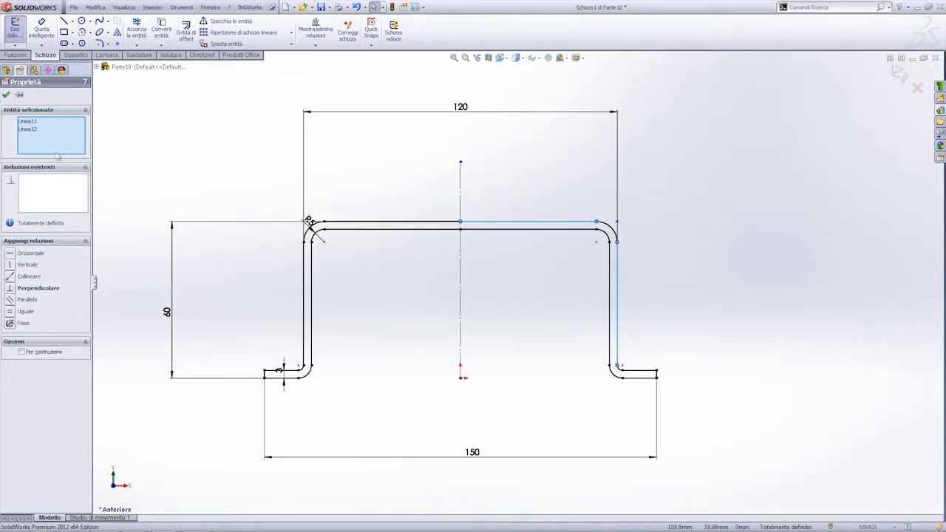
# - Select the top and left wall lines to view the star sharps, then zoom out
pyautogui.click(294, 150)
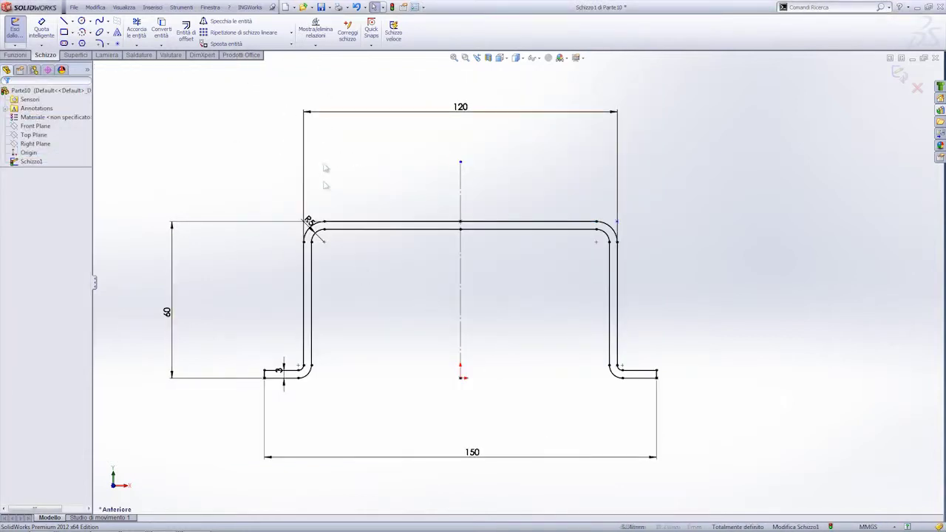
pyautogui.scroll(-3, 274, 218)
pyautogui.click(391, 225)
pyautogui.keyDown('ctrl'); pyautogui.click(329, 310); pyautogui.keyUp('ctrl')
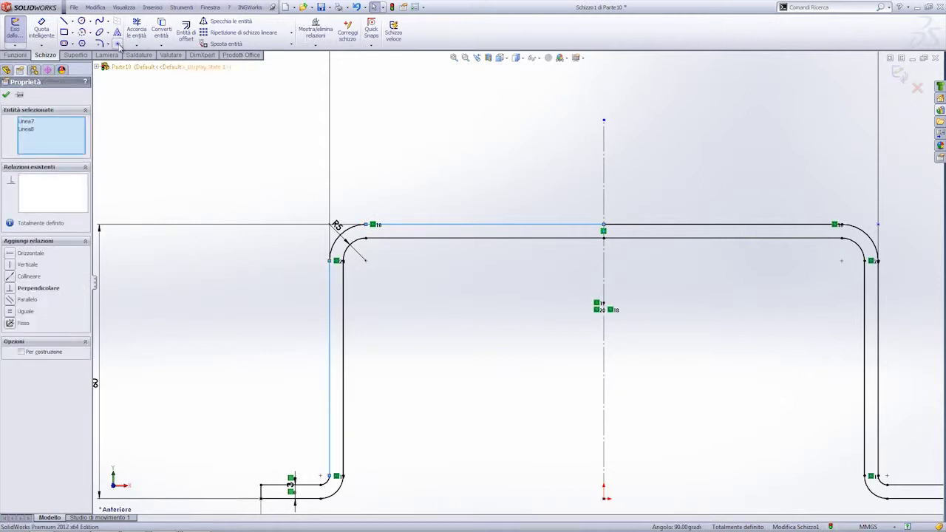
pyautogui.press('z')
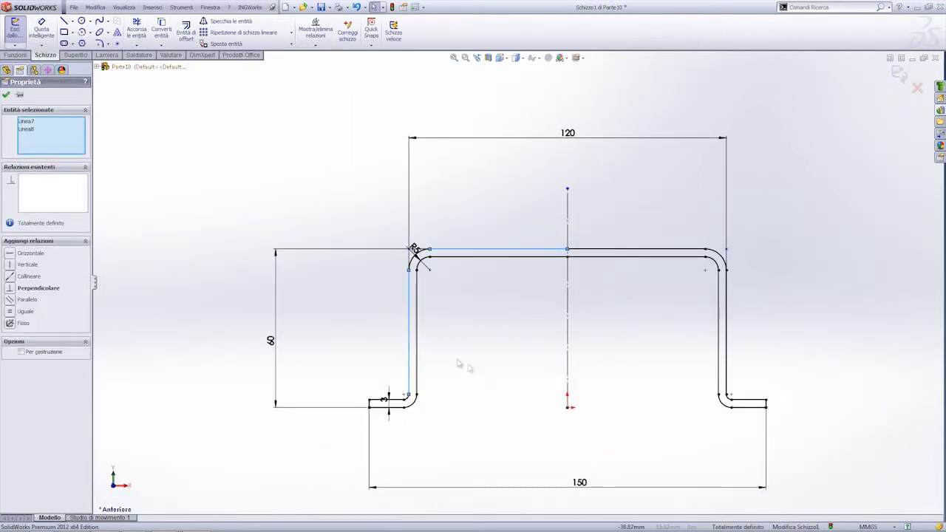
pyautogui.click(507, 358)
pyautogui.press('z')
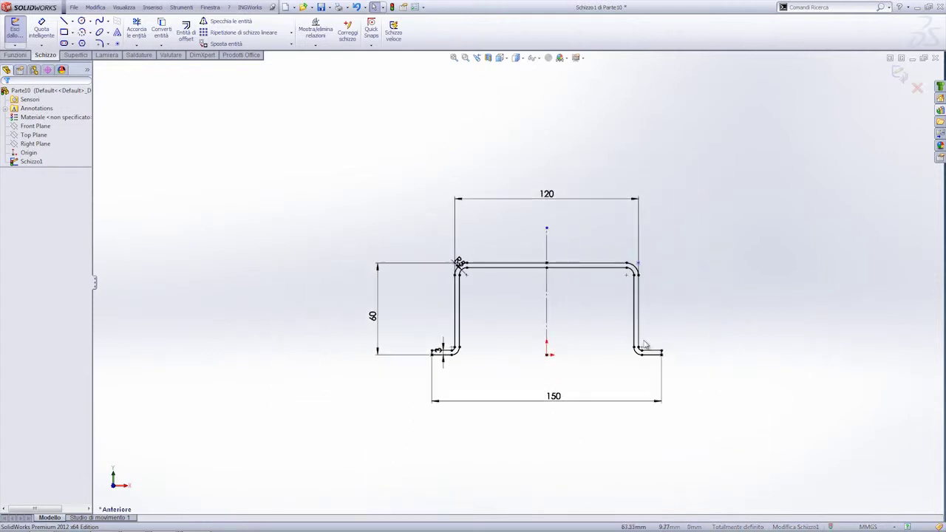
# - Open the Design Library pane listing PROFILATI, FORI and TASCHE folders
pyautogui.scroll(-3, 674, 274)
pyautogui.keyDown('ctrl'); pyautogui.moveTo(520, 274); pyautogui.dragTo(518, 258, button='middle'); pyautogui.keyUp('ctrl')
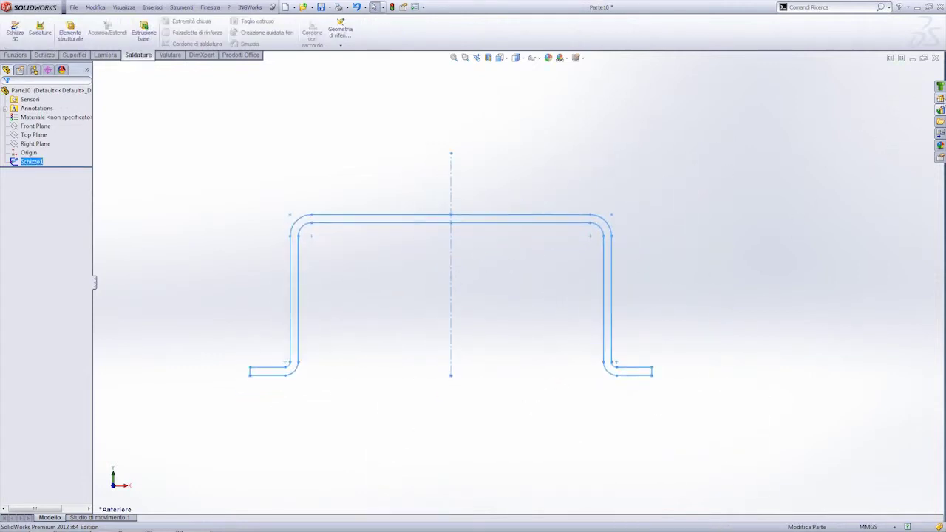
pyautogui.click(940, 122)
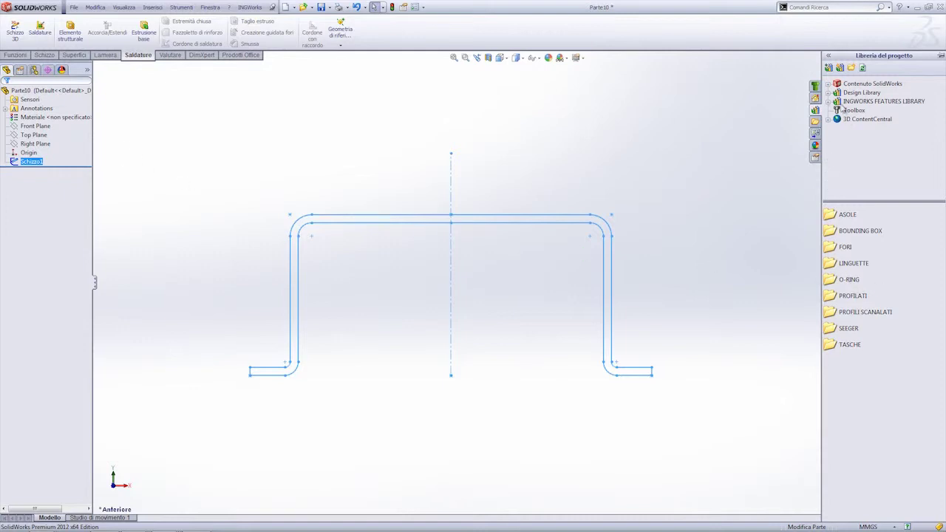
# - Add C:\libreria profili as a Design Library file location, then select Schizzo1
pyautogui.click(841, 68)
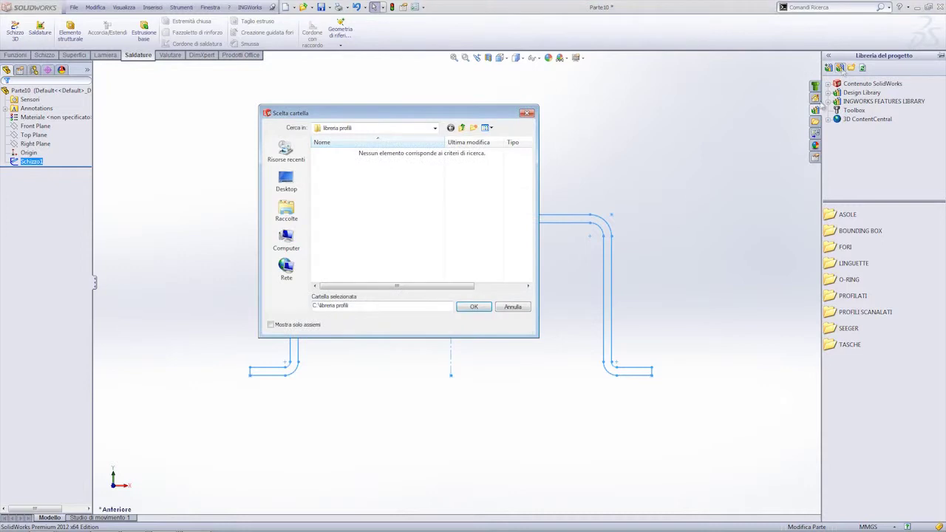
pyautogui.click(463, 130)
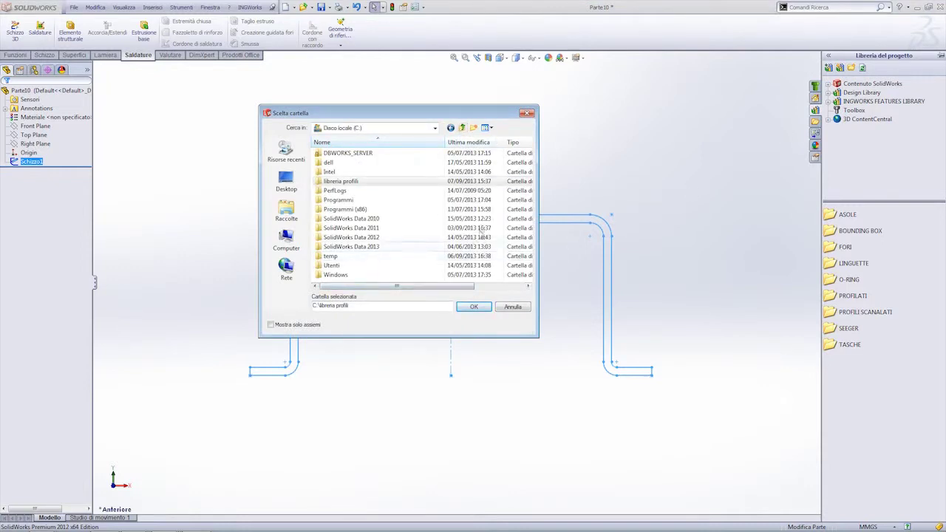
pyautogui.click(346, 182)
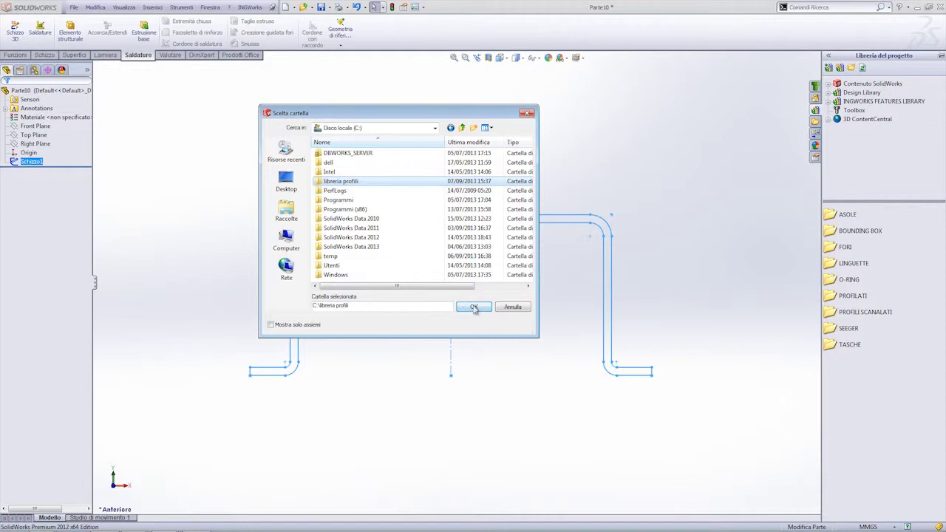
pyautogui.click(475, 307)
pyautogui.click(859, 111)
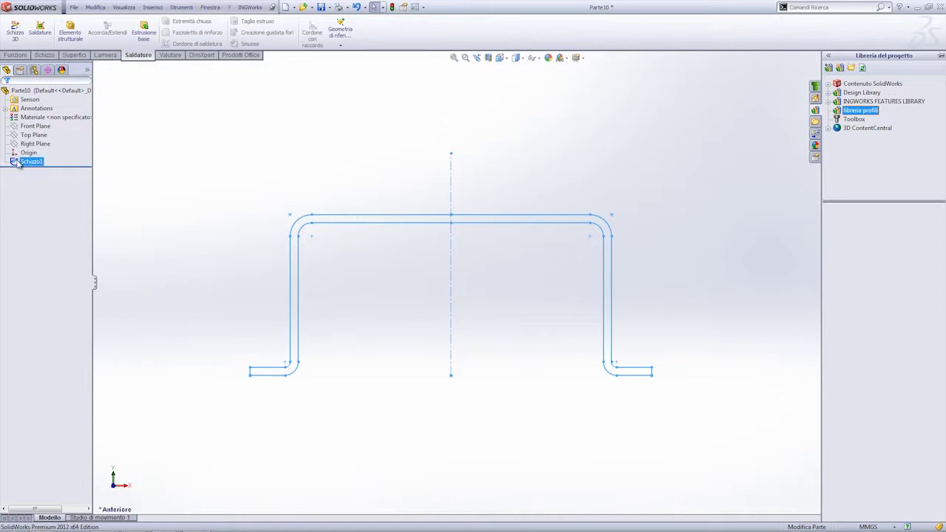
pyautogui.click(20, 164)
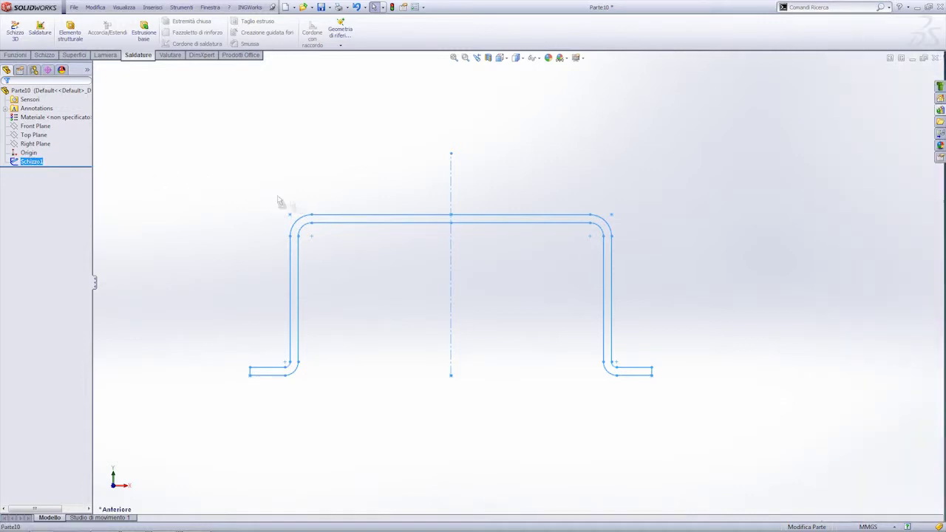
# - Save the Schizzo1 hat sketch as library feature part 120x60x3.sldlfp in libreria profili
pyautogui.moveTo(940, 98); pyautogui.dragTo(815, 98)
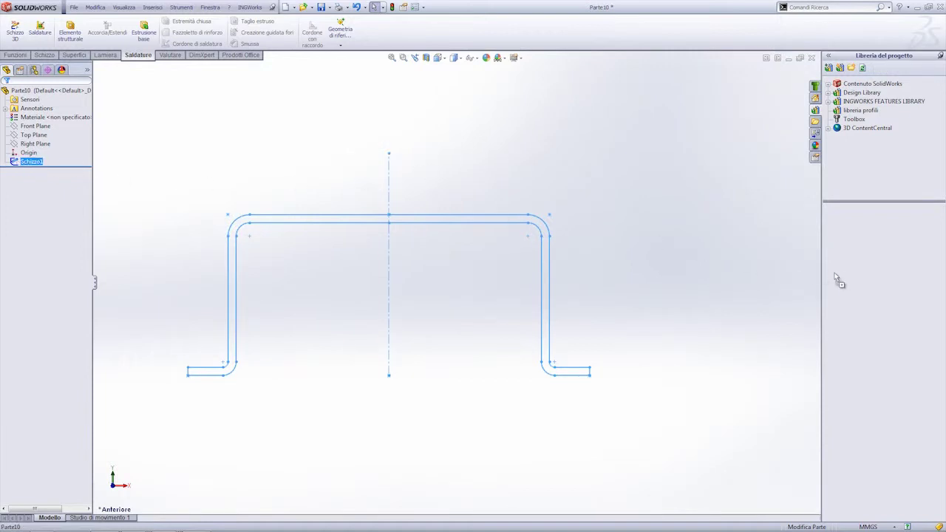
pyautogui.moveTo(854, 280); pyautogui.dragTo(851, 275)
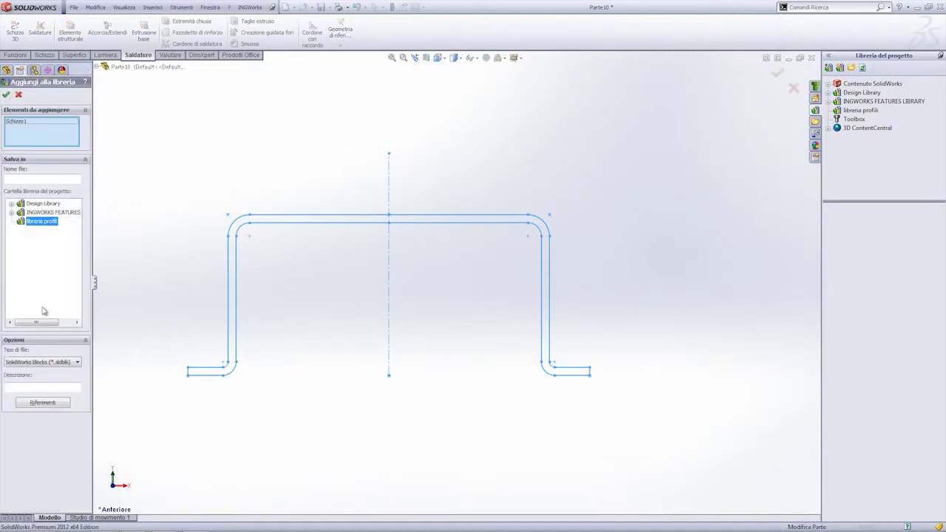
pyautogui.click(71, 363)
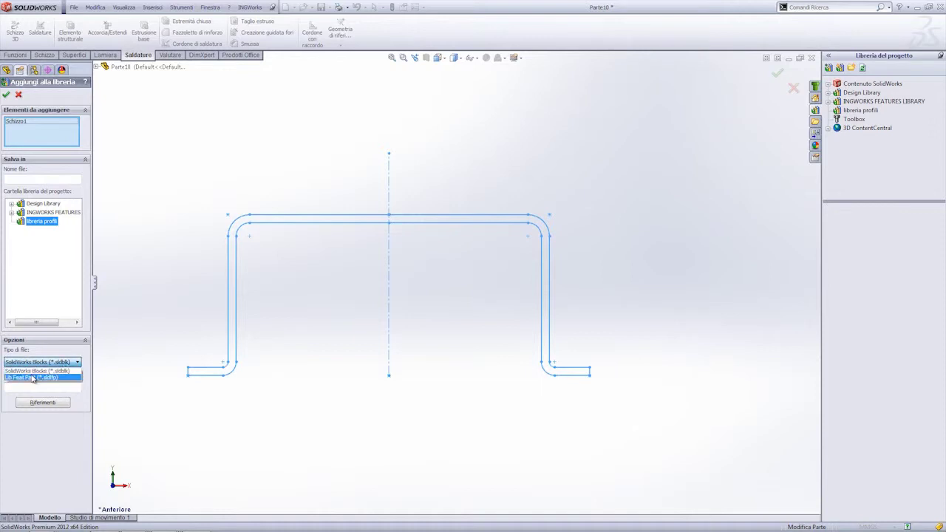
pyautogui.click(49, 379)
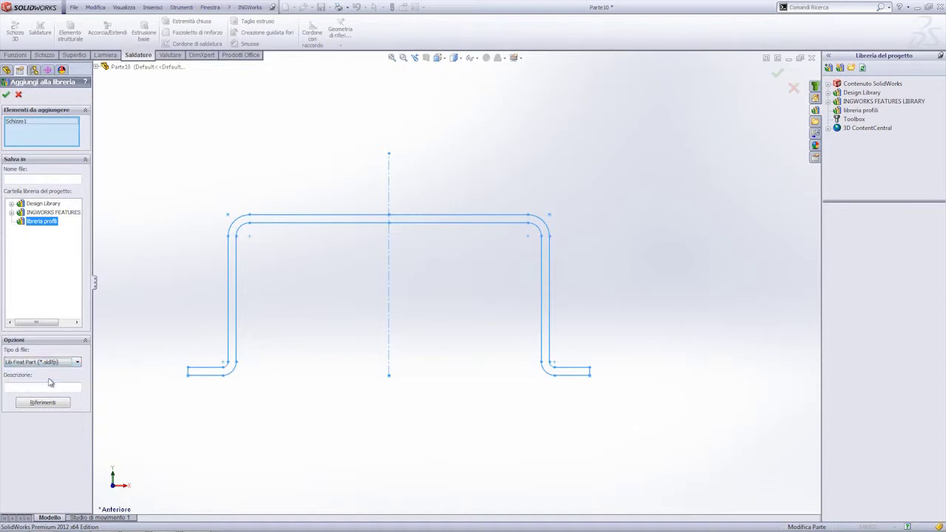
pyautogui.click(20, 179)
pyautogui.write('120x60x3')
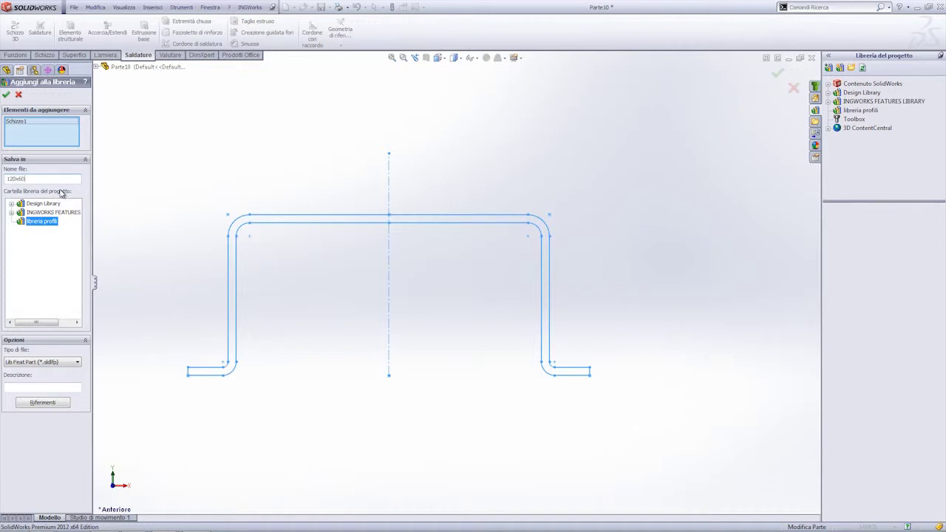
pyautogui.click(6, 94)
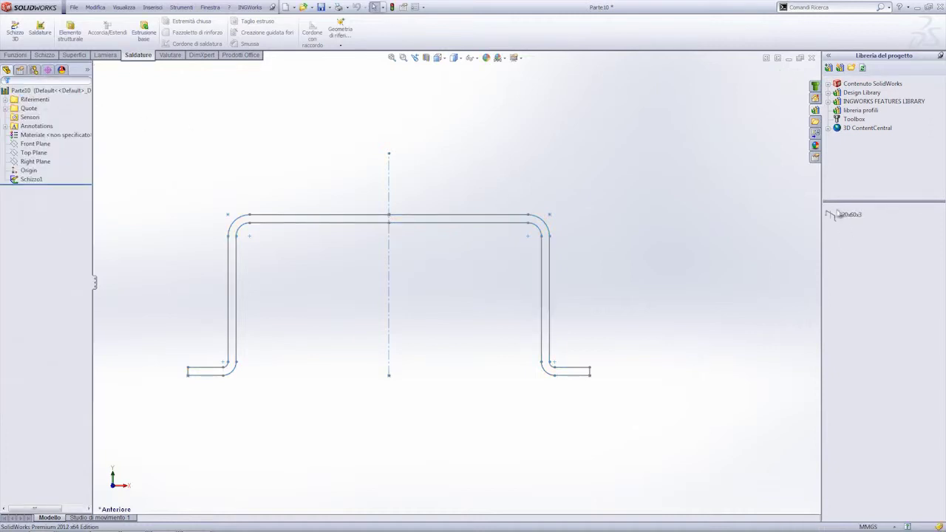
# - Create the new part Parte11 from the Part template
pyautogui.moveTo(843, 215)
pyautogui.moveTo(620, 235)
pyautogui.keyDown('ctrl'); pyautogui.mouseDown(button='middle')
pyautogui.moveTo(638, 222)
pyautogui.moveTo(658, 230)
pyautogui.mouseUp(button='middle'); pyautogui.keyUp('ctrl')
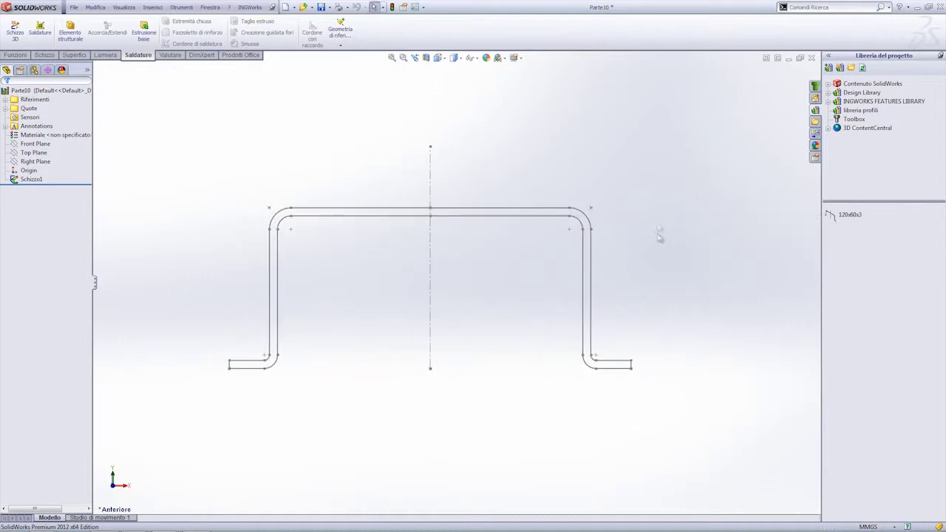
pyautogui.click(30, 180)
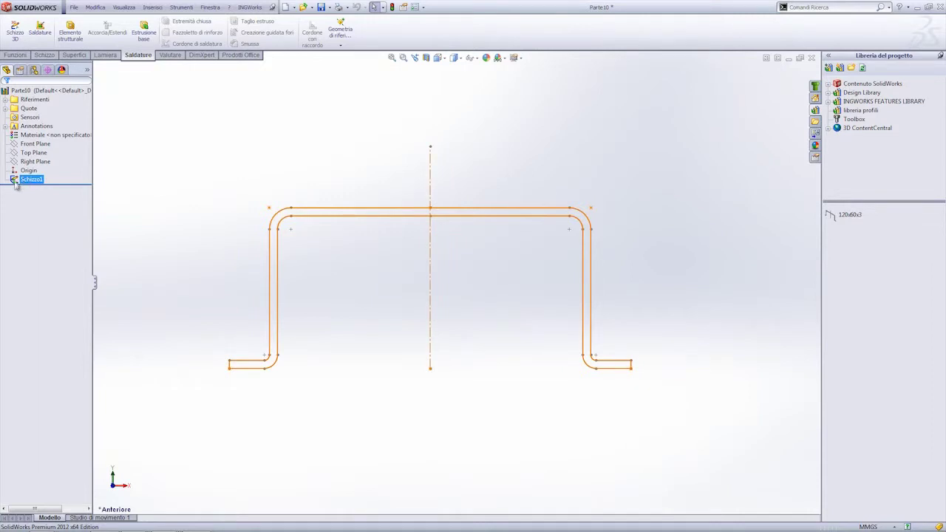
pyautogui.click(19, 189)
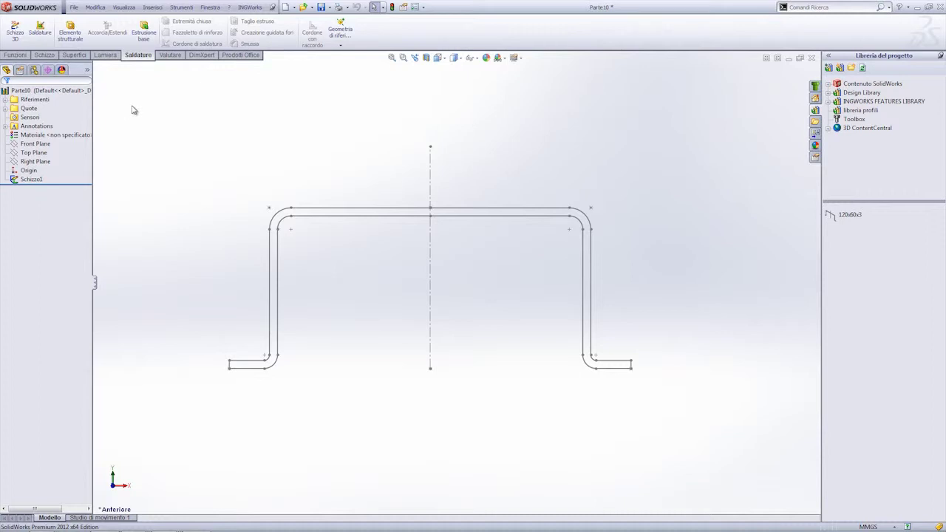
pyautogui.click(285, 7)
pyautogui.doubleClick(229, 146)
pyautogui.click(34, 126)
# - Sketch a rectangle on Parte11's Front Plane and bring up the Save As dialog
pyautogui.click(49, 114)
pyautogui.click(64, 31)
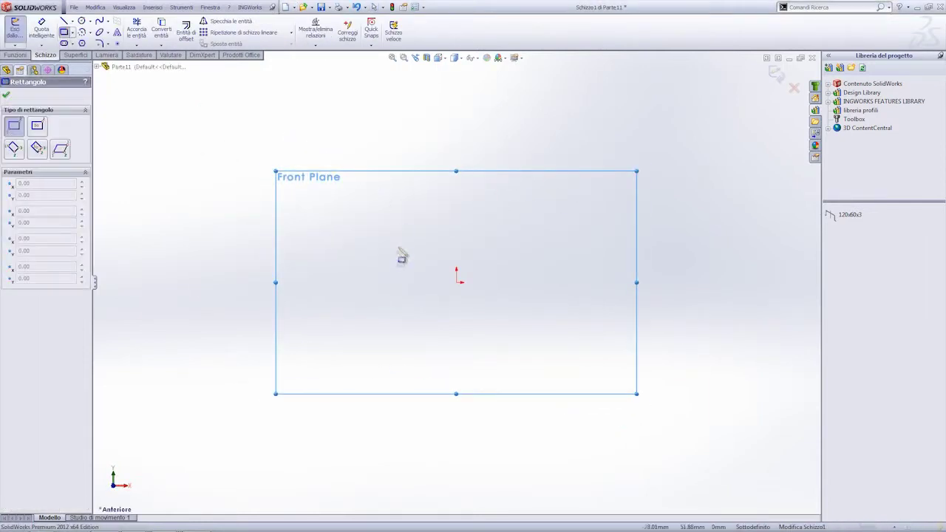
pyautogui.click(376, 215)
pyautogui.click(504, 318)
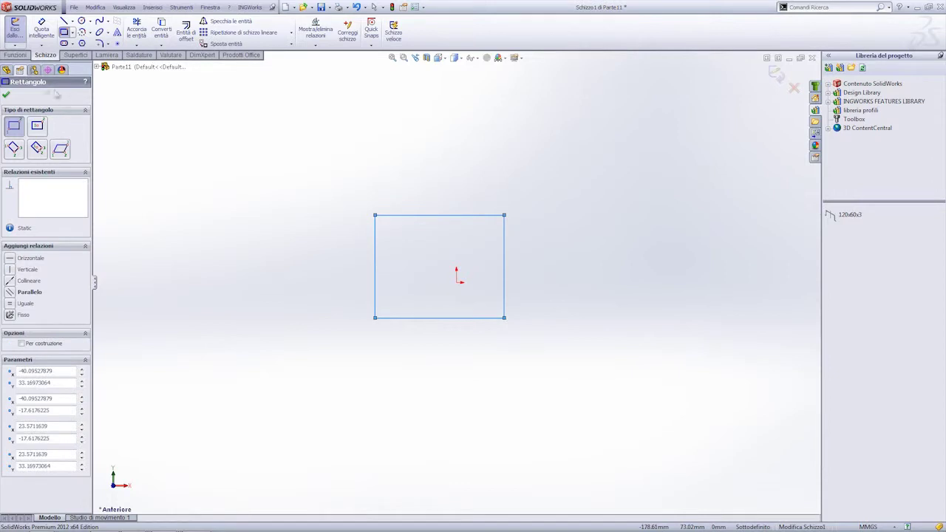
pyautogui.click(776, 73)
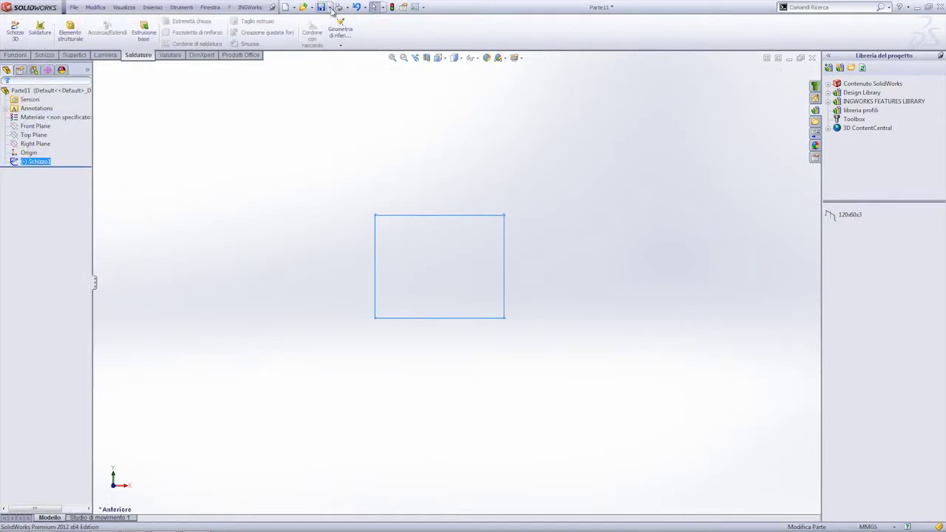
pyautogui.click(329, 7)
pyautogui.click(342, 28)
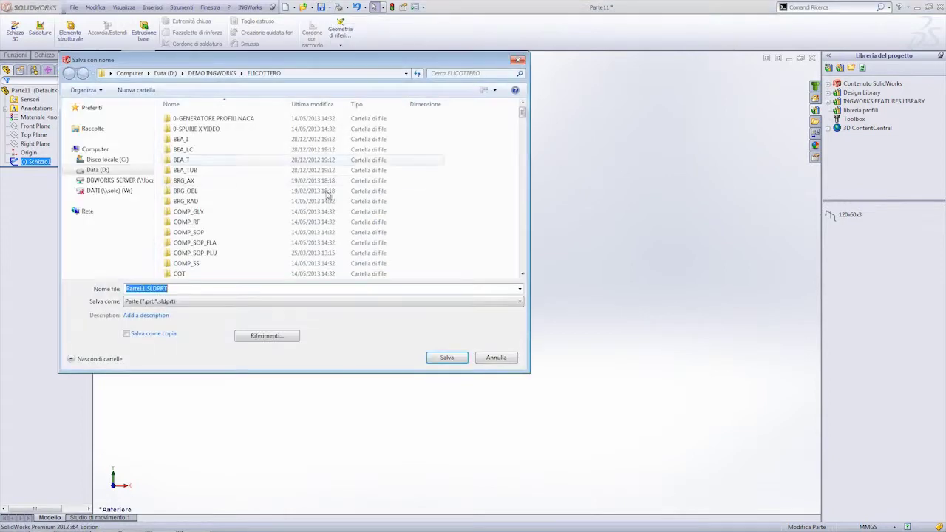
# - Save Parte11 as the library feature part Parte11.SLDLFP
pyautogui.click(178, 302)
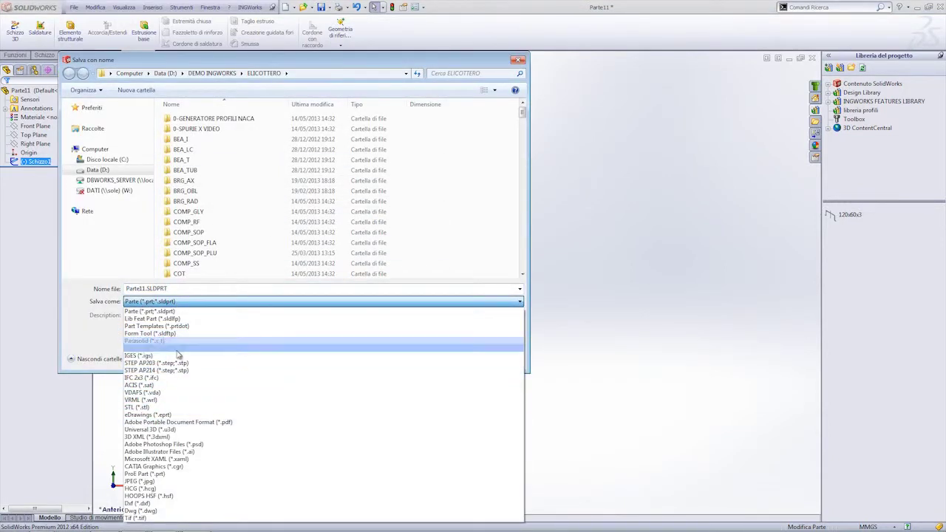
pyautogui.click(187, 321)
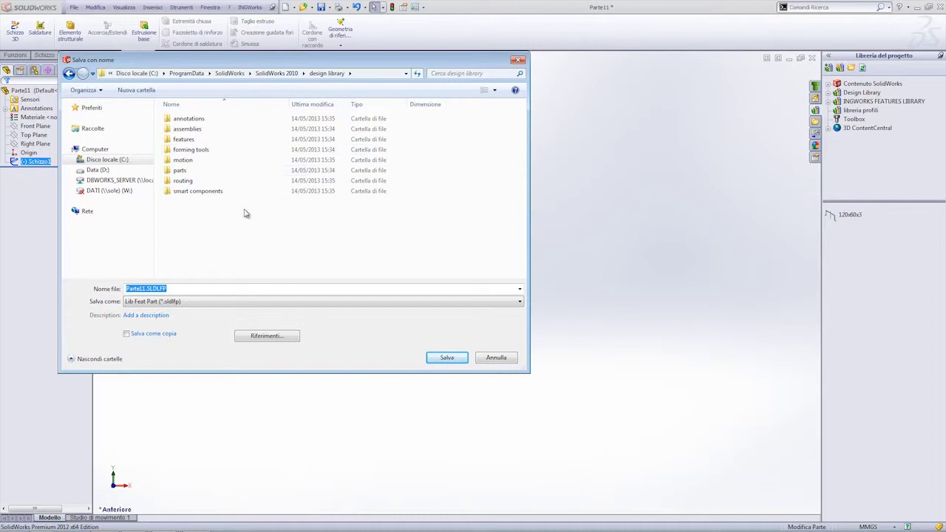
pyautogui.moveTo(307, 62); pyautogui.dragTo(372, 88)
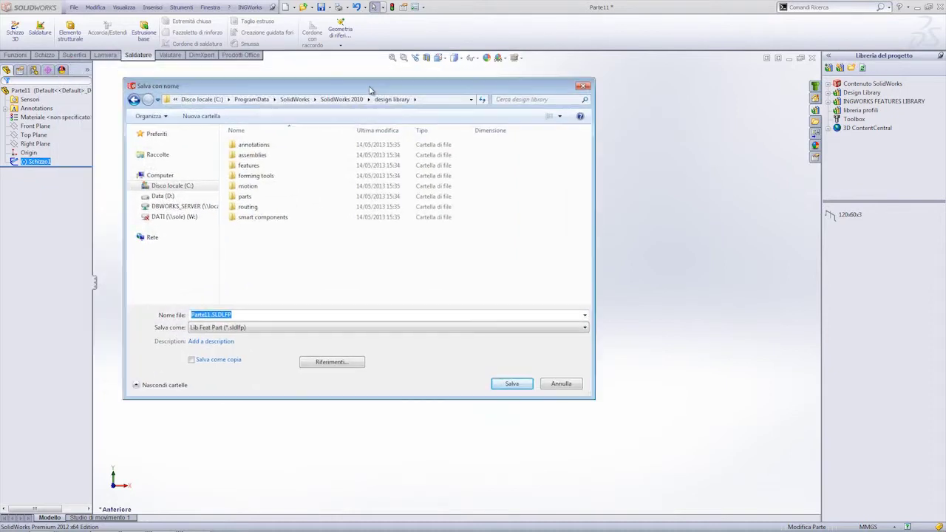
pyautogui.click(509, 383)
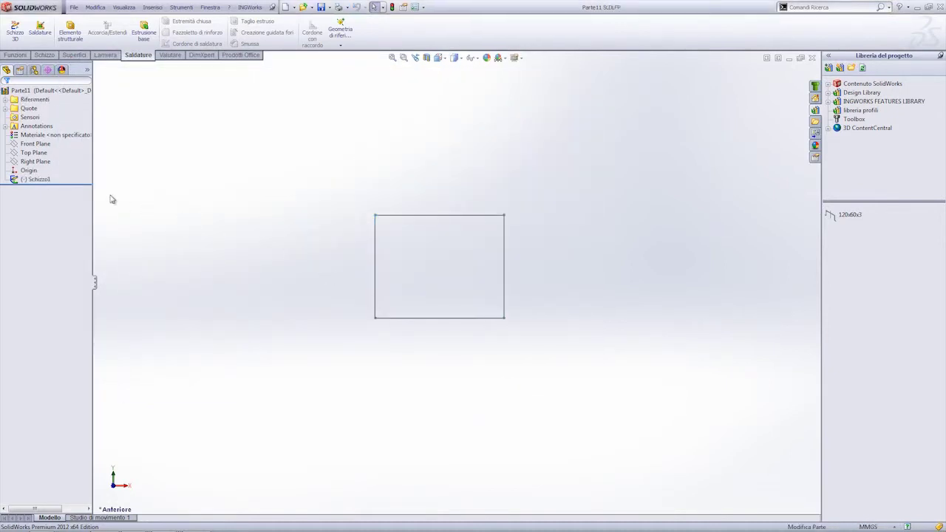
pyautogui.click(39, 180)
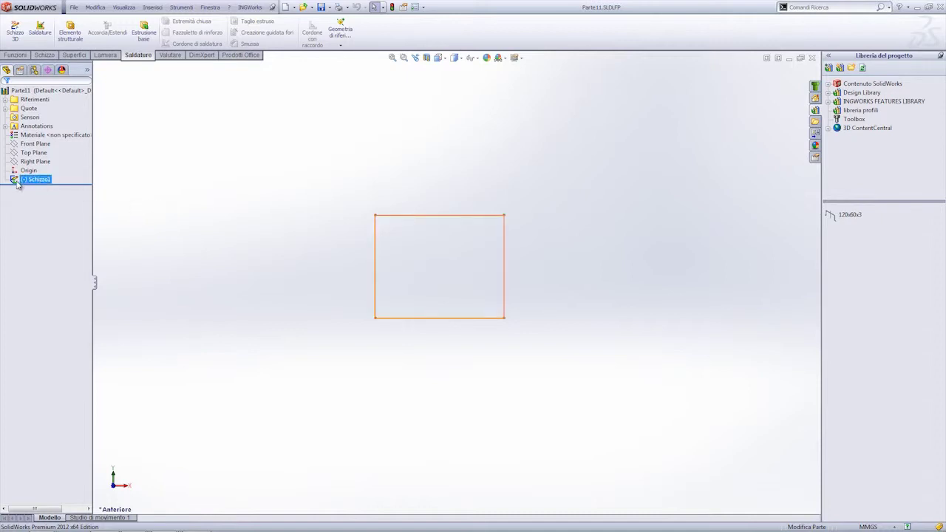
# - Check Schizzo1's context menu, then return to the Parte10 hat-profile document
pyautogui.rightClick(17, 182)
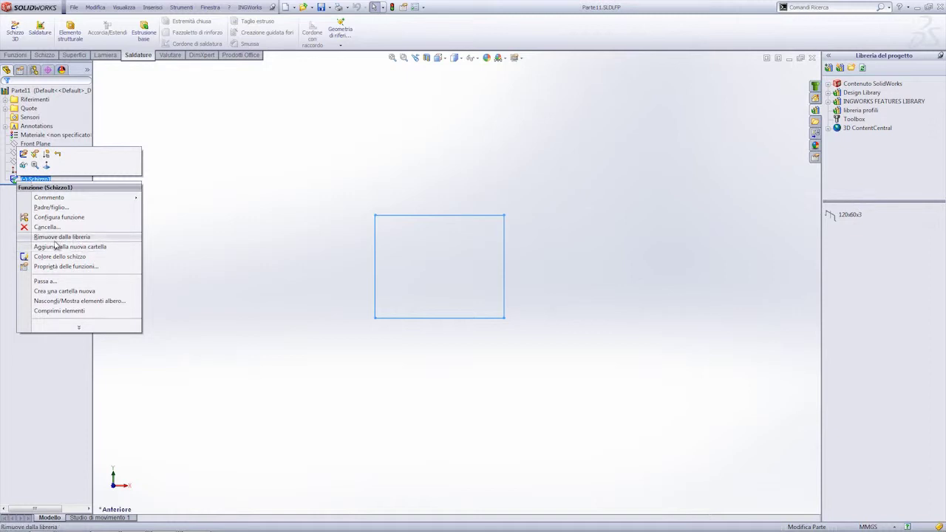
pyautogui.click(187, 136)
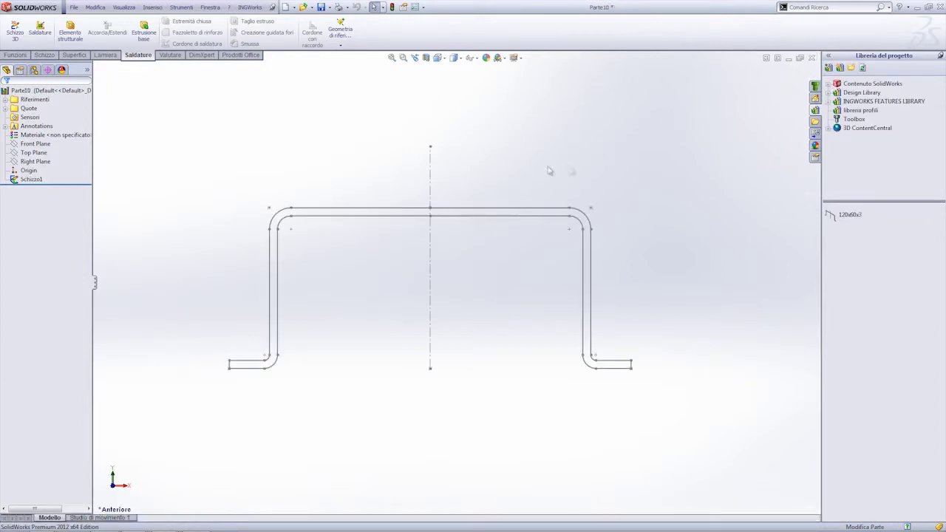
# - Shift the hat profile view right, then open Tools > Options and move the System Options dialog left
pyautogui.keyDown('ctrl'); pyautogui.moveTo(520, 167); pyautogui.dragTo(569, 165, button='middle'); pyautogui.keyUp('ctrl')
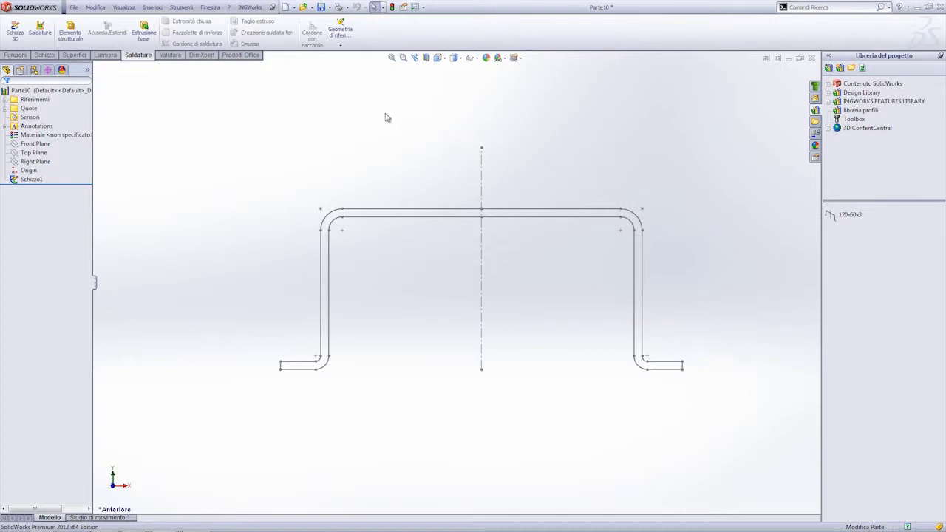
pyautogui.click(416, 8)
pyautogui.moveTo(393, 85); pyautogui.dragTo(346, 90)
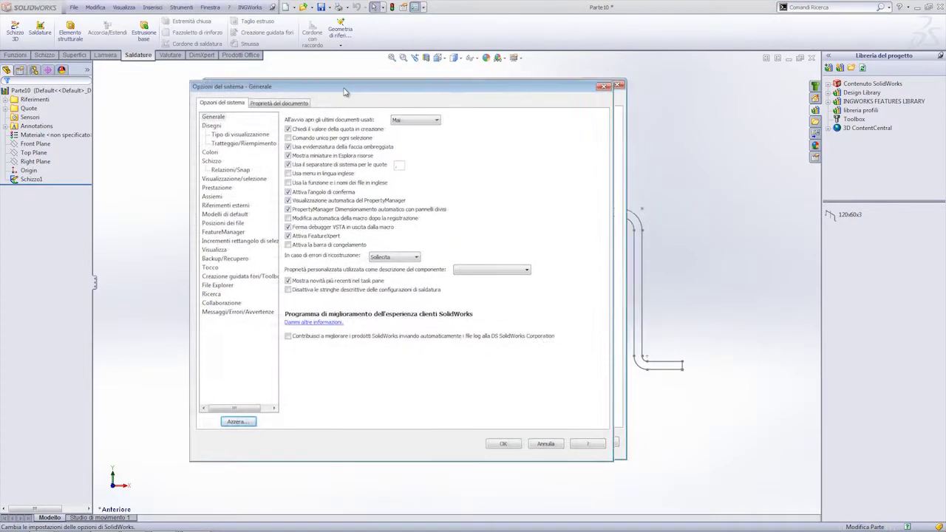
# - Show the Weldment Profiles folder list in File Locations
pyautogui.click(222, 225)
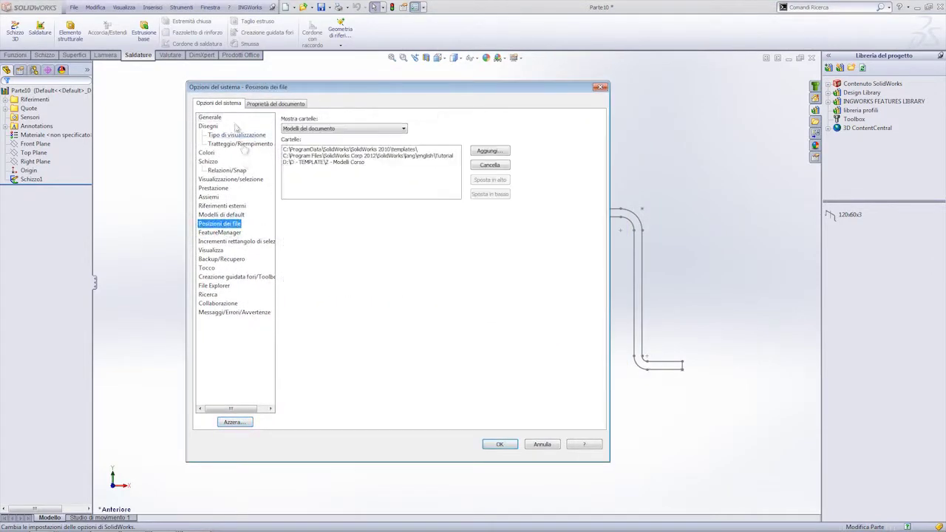
pyautogui.click(344, 130)
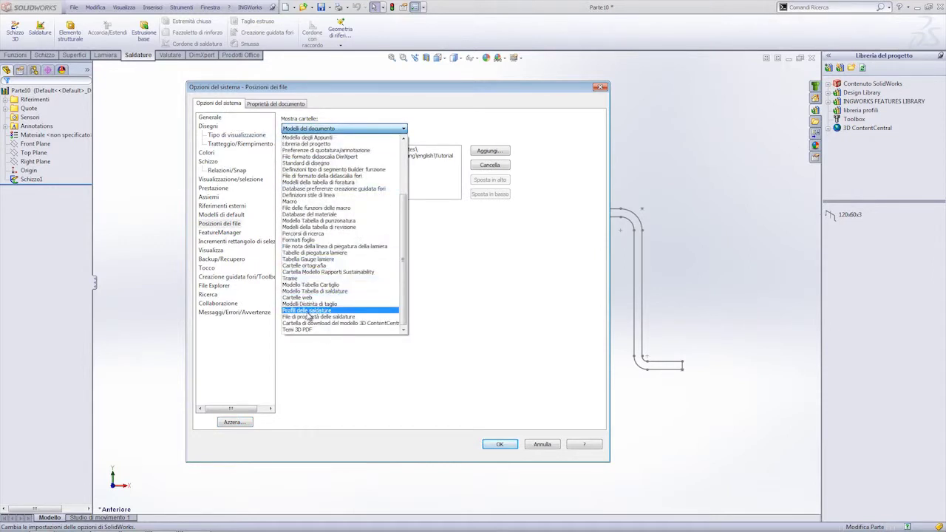
pyautogui.click(309, 311)
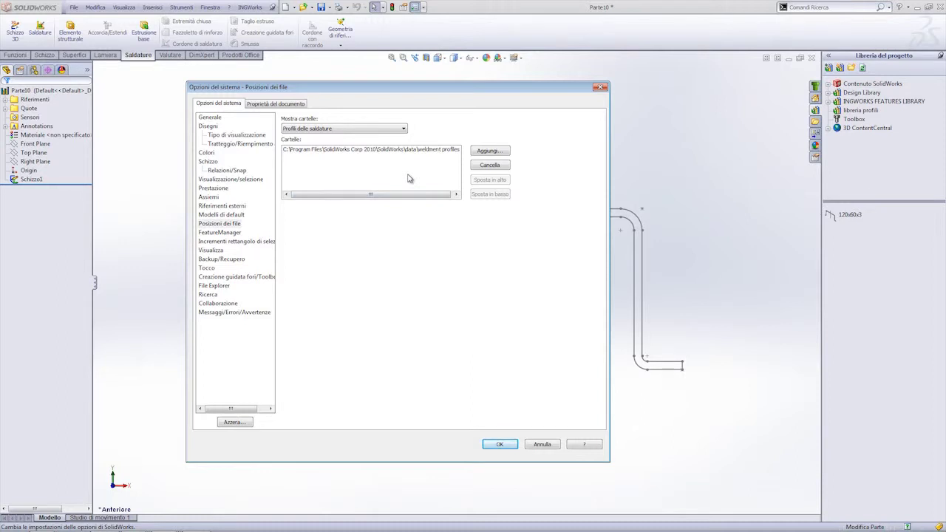
# - Add C:\libreria profili as a weldment profile folder and confirm the changed search path
pyautogui.click(490, 153)
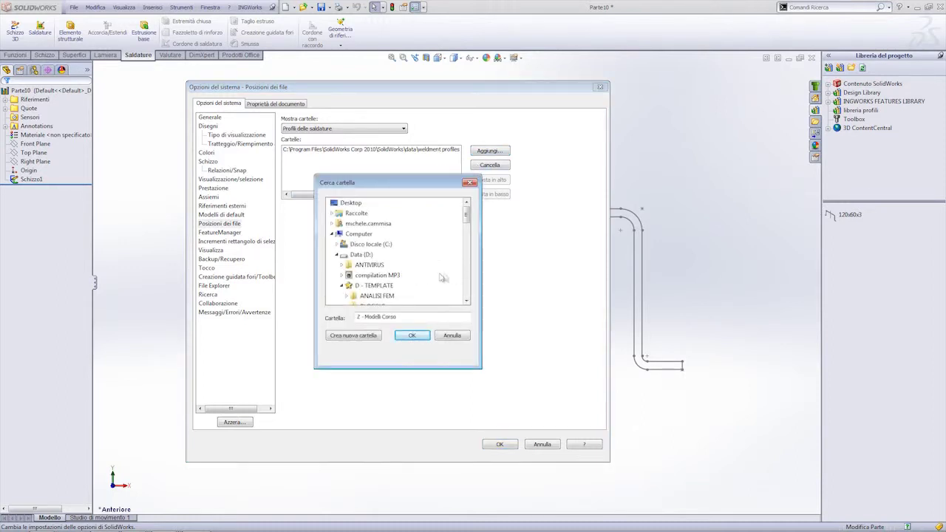
pyautogui.moveTo(467, 220); pyautogui.dragTo(467, 254)
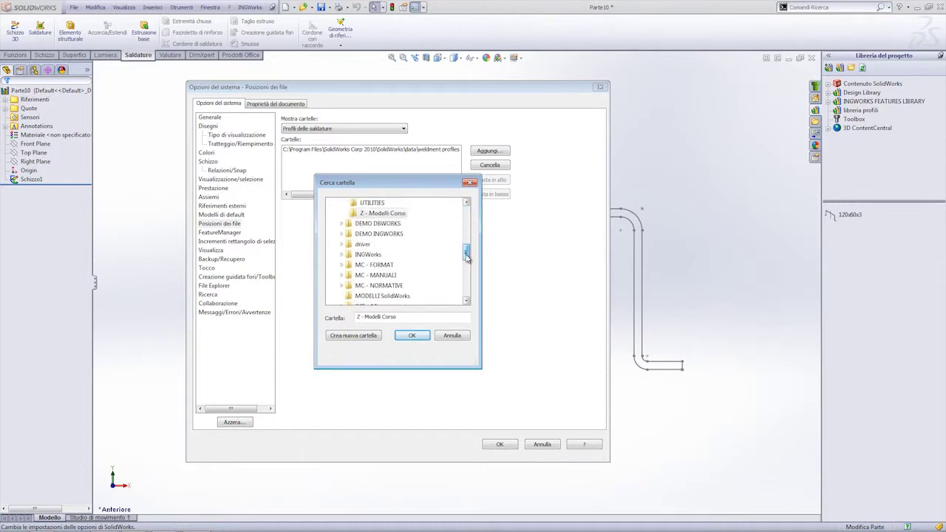
pyautogui.moveTo(467, 254); pyautogui.dragTo(467, 243)
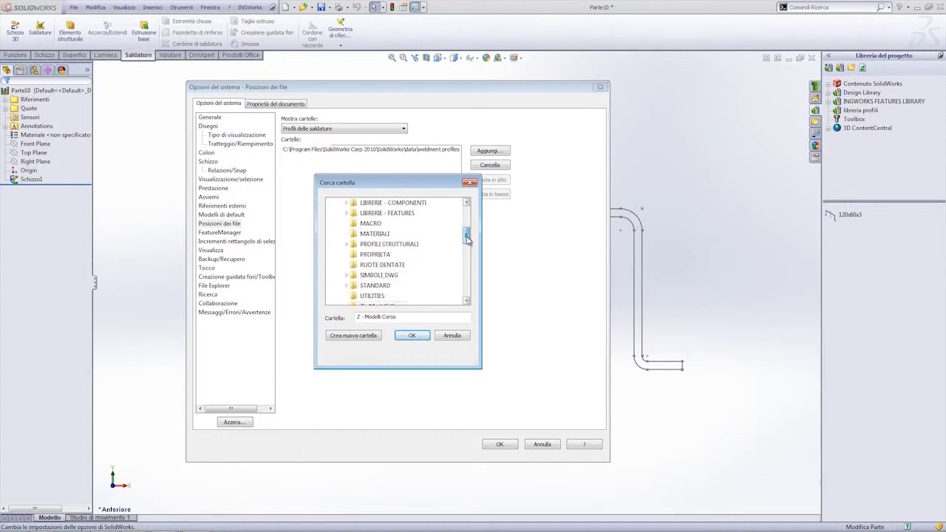
pyautogui.scroll(3, 387, 233)
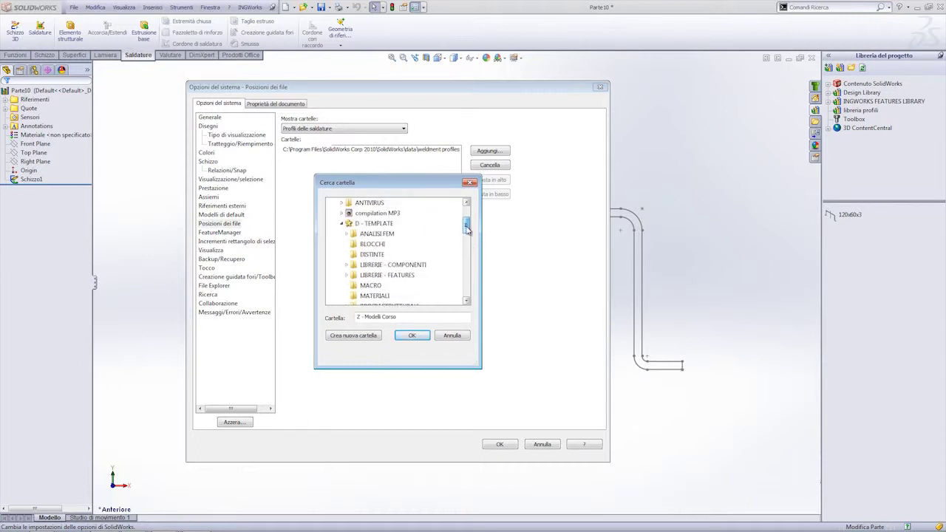
pyautogui.scroll(1, 387, 234)
pyautogui.scroll(1, 387, 234)
pyautogui.scroll(2, 387, 234)
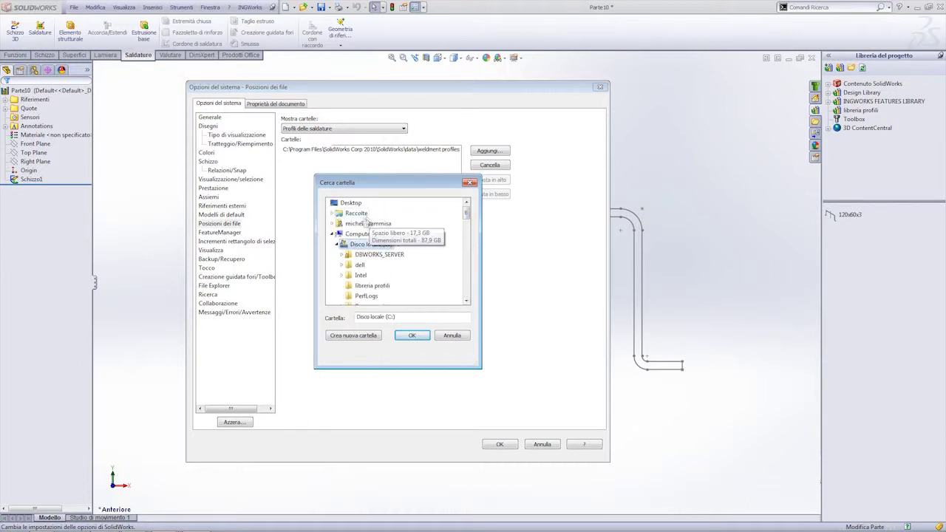
pyautogui.doubleClick(386, 233)
pyautogui.scroll(-3, 385, 232)
pyautogui.click(382, 225)
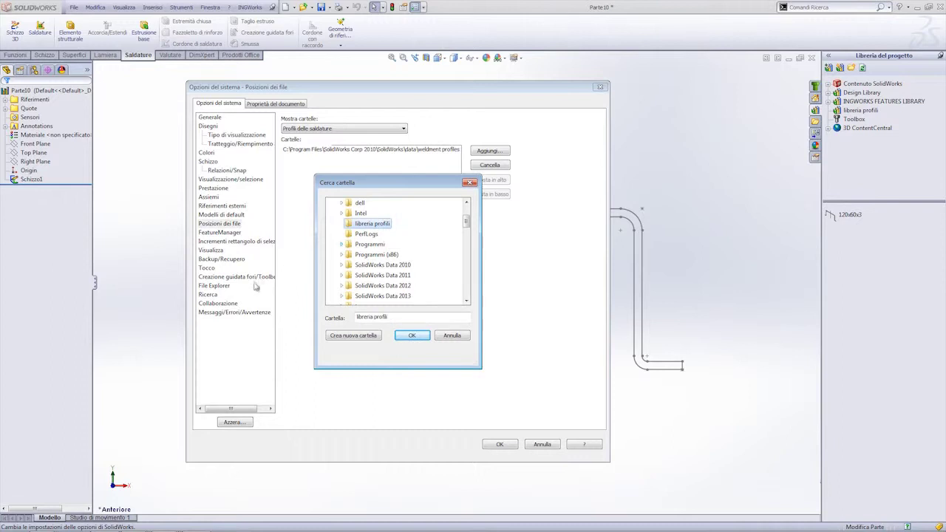
pyautogui.click(413, 336)
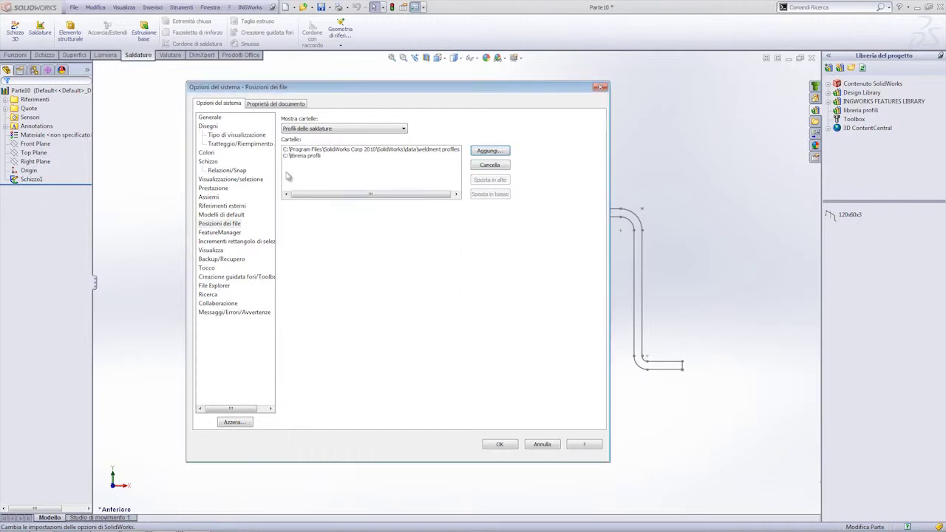
pyautogui.click(504, 445)
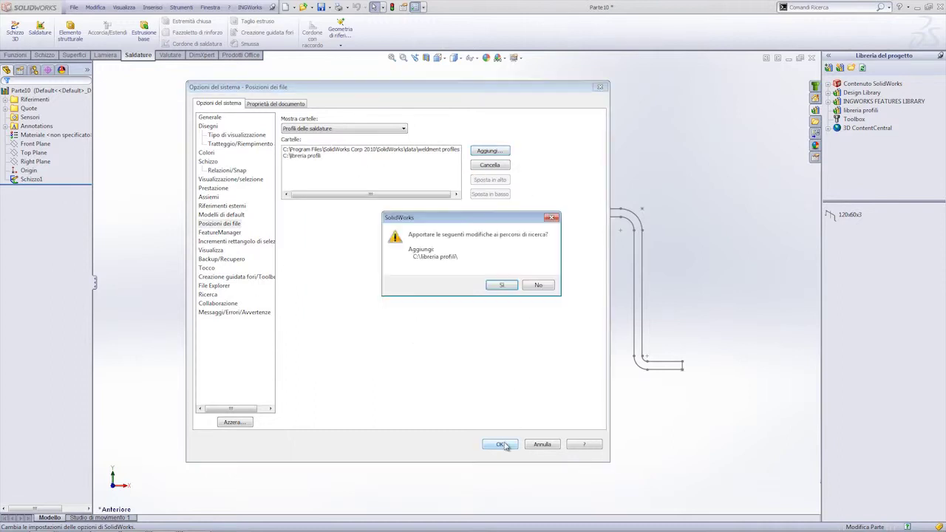
pyautogui.click(503, 286)
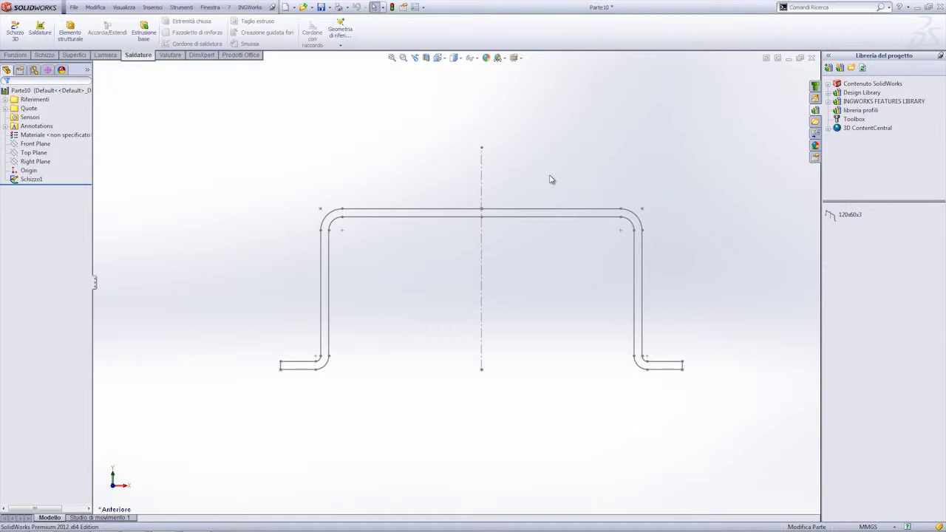
# - Close the Parte10 hat profile without saving and start a Structural Member in Parte8
pyautogui.hotkey('ctrl', 'Tab')
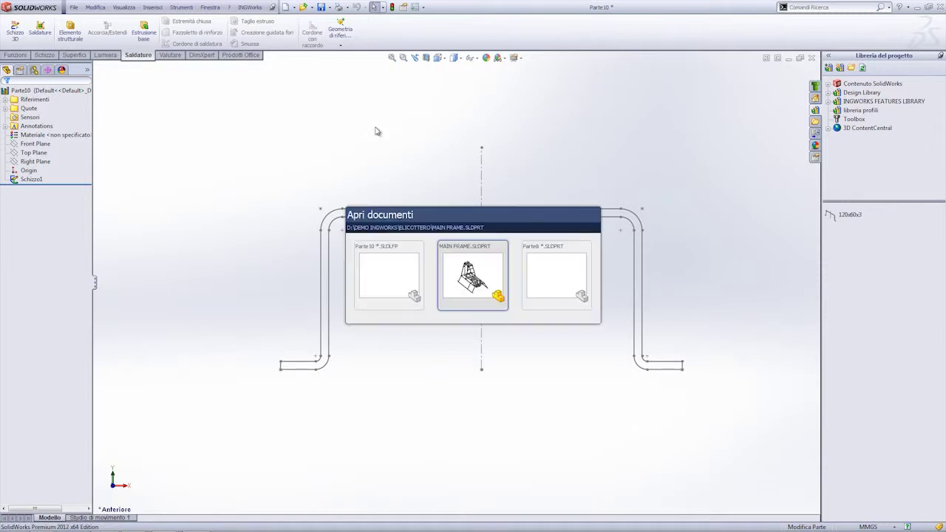
pyautogui.hotkey('ctrl', 'Tab')
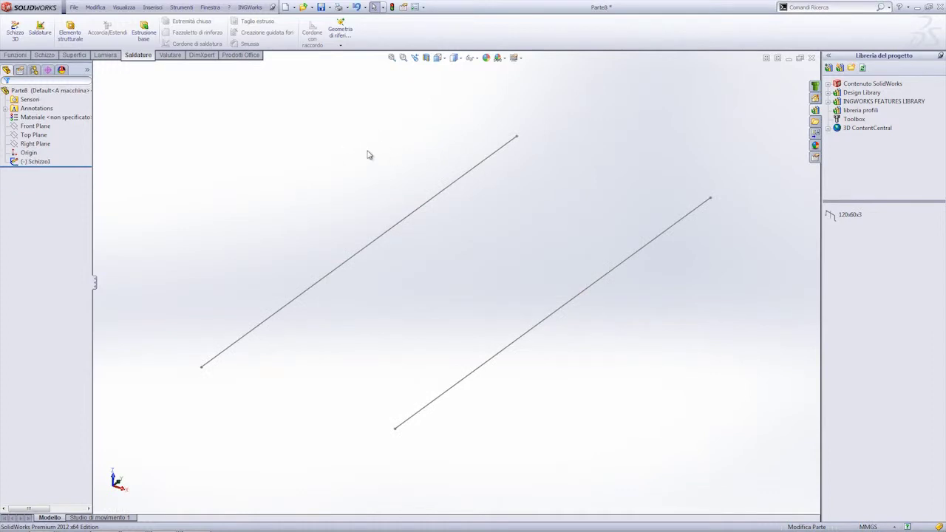
pyautogui.hotkey('ctrl', 'Tab')
pyautogui.hotkey('ctrl', 'Tab')
pyautogui.hotkey('ctrl', 'Tab')
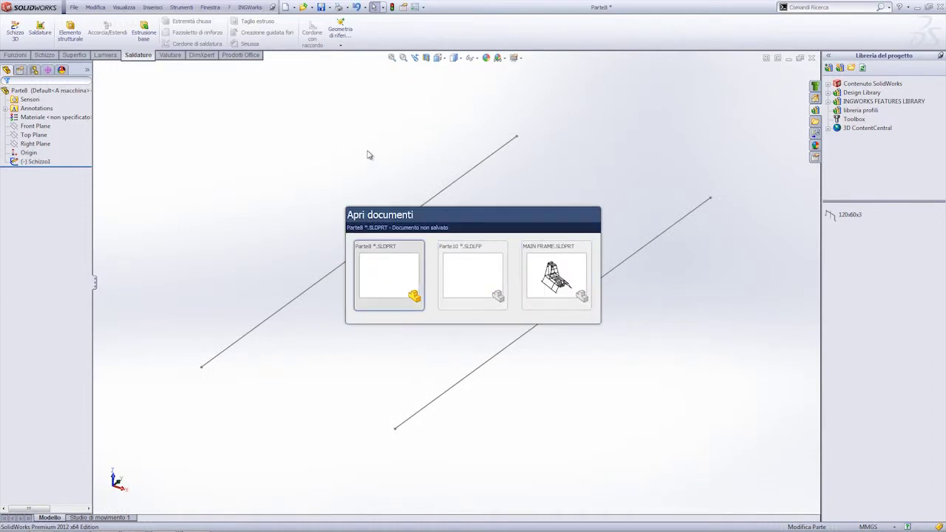
pyautogui.hotkey('ctrl', 'Tab')
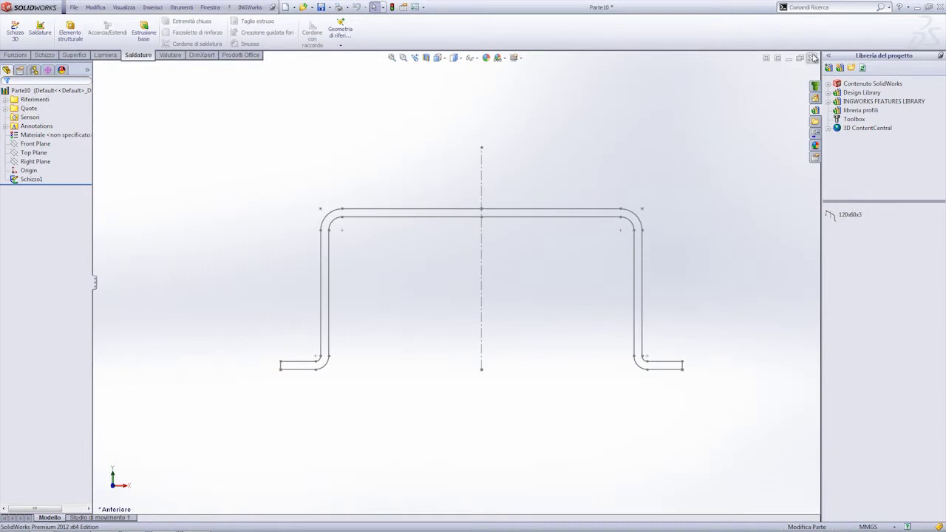
pyautogui.click(811, 57)
pyautogui.click(493, 285)
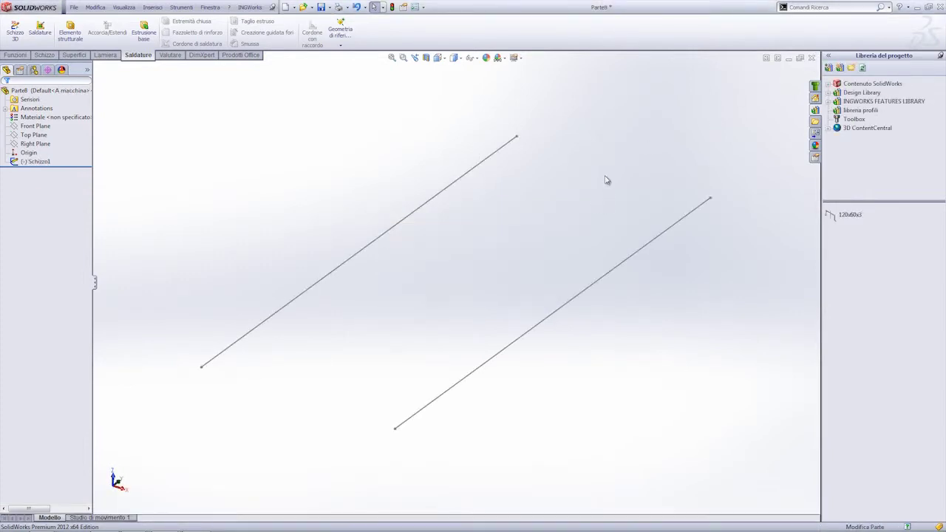
pyautogui.click(70, 31)
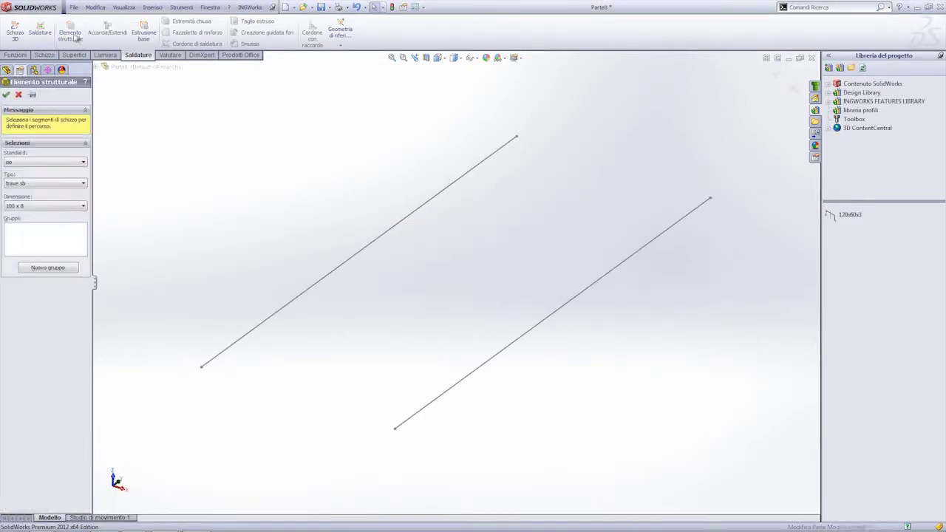
# - Check the Standard (iso) and Type profile lists, then close Structural Member without adding members
pyautogui.click(33, 163)
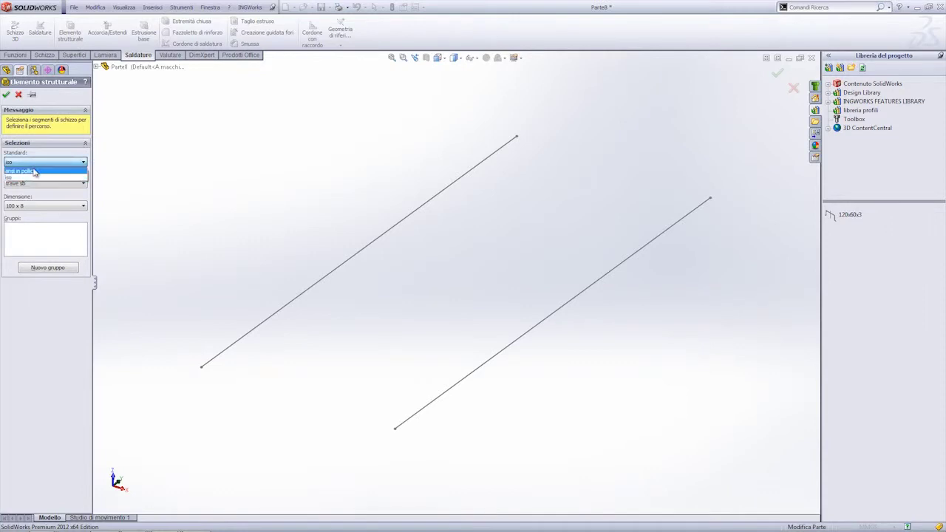
pyautogui.click(40, 155)
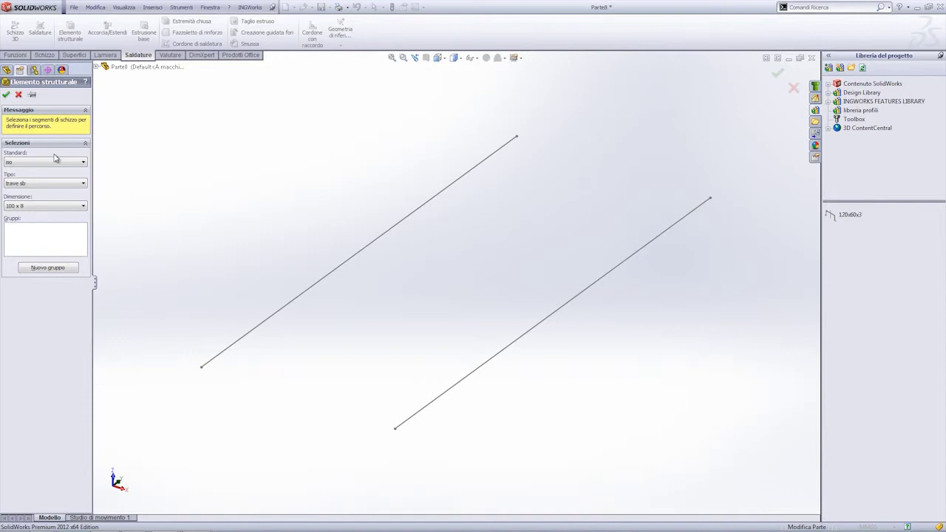
pyautogui.click(54, 164)
pyautogui.click(54, 164)
pyautogui.click(52, 184)
pyautogui.click(52, 184)
pyautogui.click(19, 95)
# - Create an 'omega' folder in libreria profili and move the 120x60x3 profile into it
pyautogui.click(834, 218)
pyautogui.rightClick(843, 262)
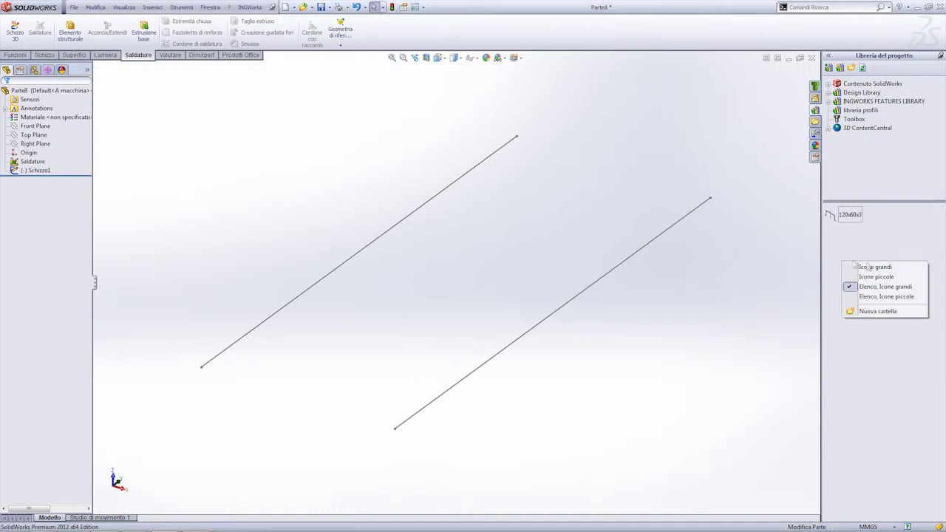
pyautogui.click(878, 311)
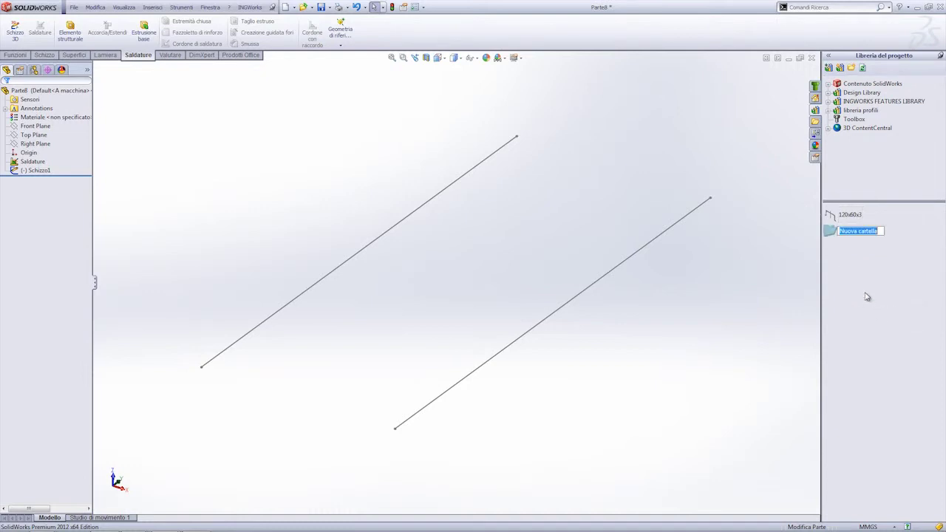
pyautogui.write('omega')
pyautogui.press('Return')
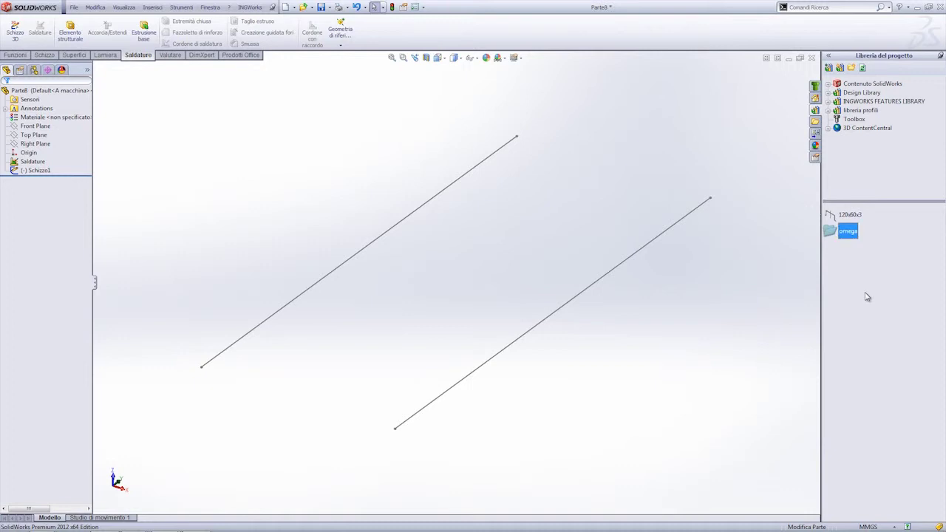
pyautogui.click(867, 296)
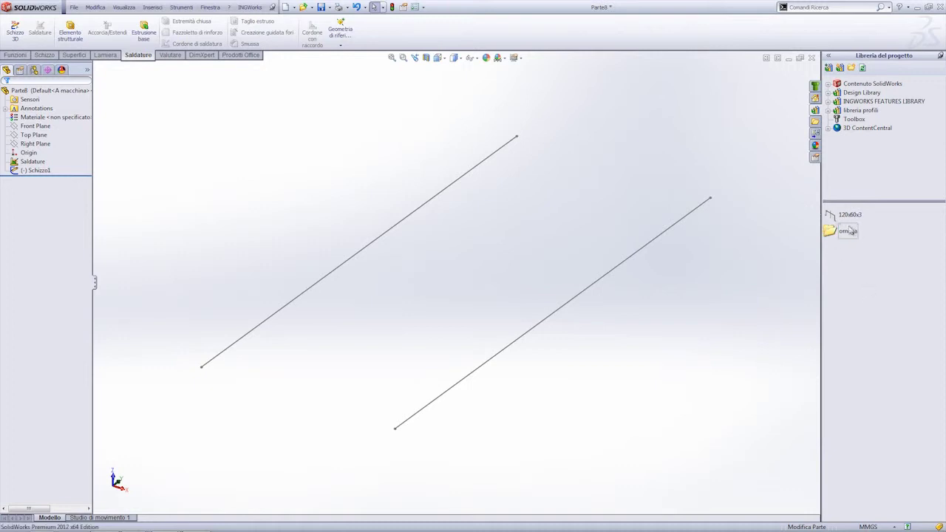
pyautogui.moveTo(843, 215); pyautogui.dragTo(833, 229)
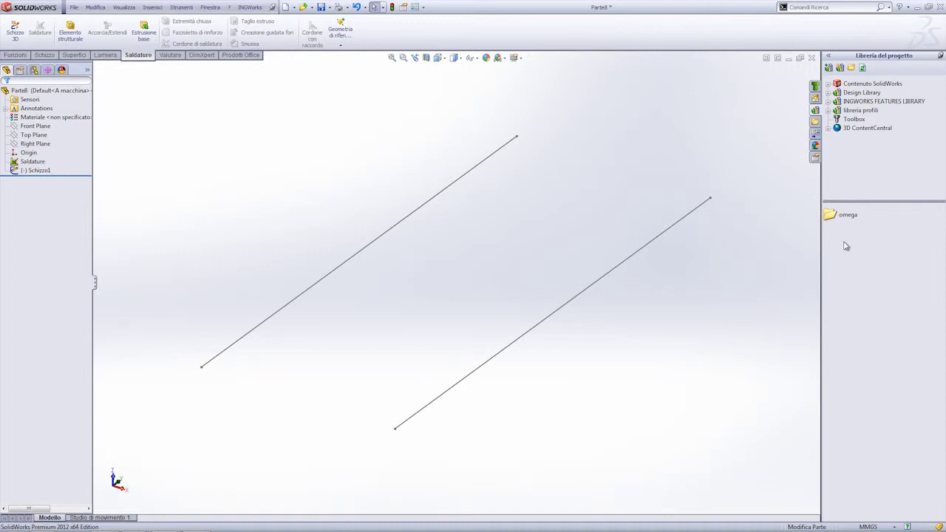
# - Create a 'personalizzato' folder, nest omega inside it, and browse down to the 120x60x3 profile
pyautogui.rightClick(846, 246)
pyautogui.click(877, 293)
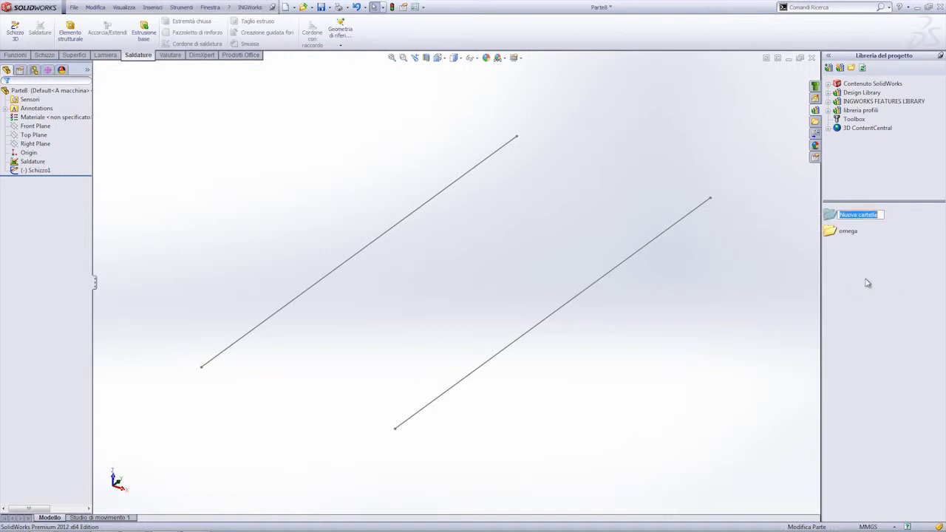
pyautogui.write('personalizzato')
pyautogui.press('Return')
pyautogui.moveTo(834, 234); pyautogui.dragTo(836, 216)
pyautogui.doubleClick(833, 216)
pyautogui.doubleClick(834, 216)
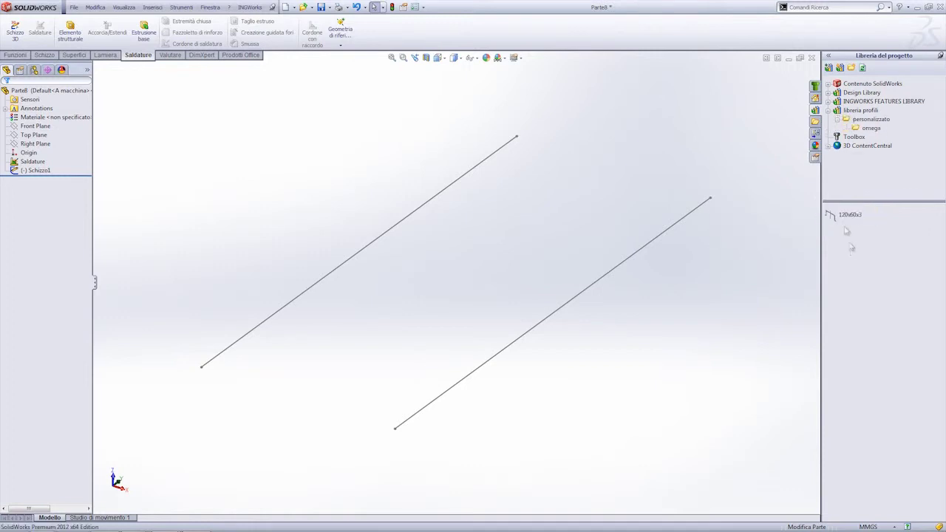
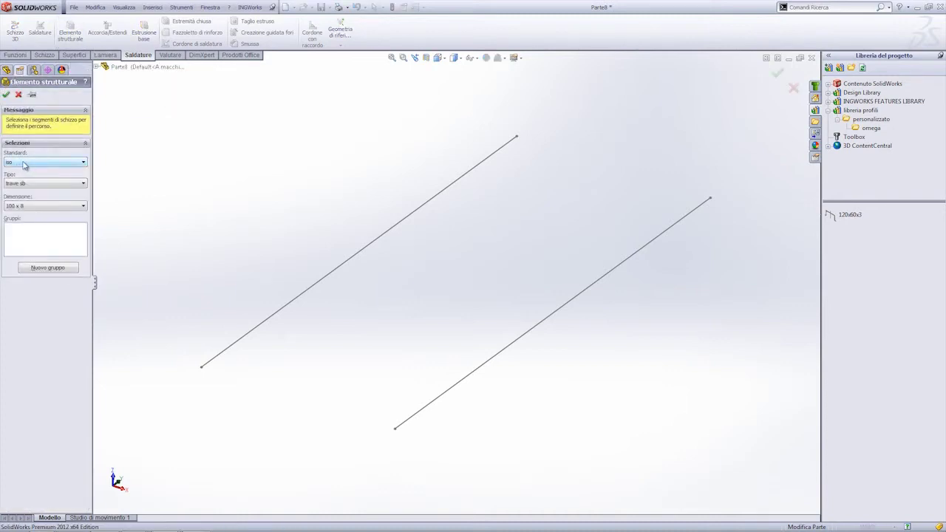
# - Choose the personalizzato standard, omega type and 120x60x3 size for the structural member
pyautogui.click(25, 164)
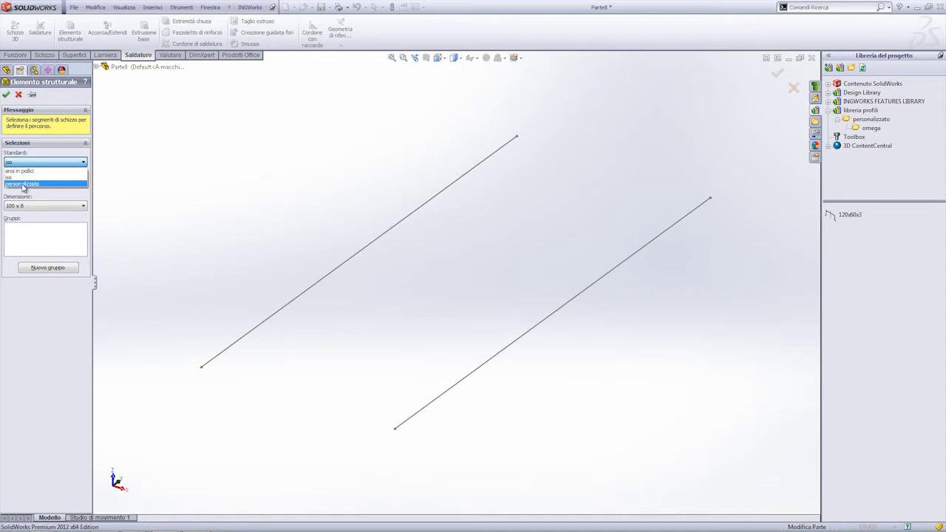
pyautogui.click(24, 184)
pyautogui.click(49, 184)
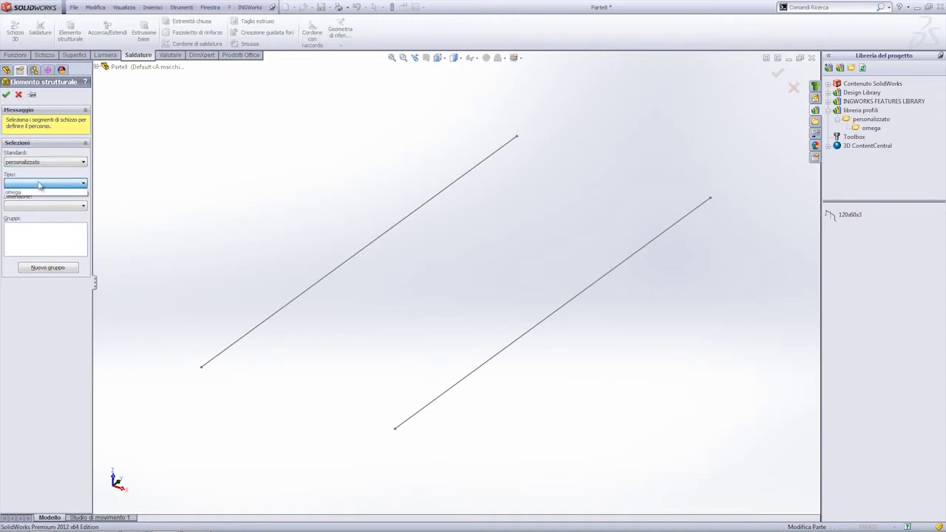
pyautogui.click(23, 192)
pyautogui.click(31, 206)
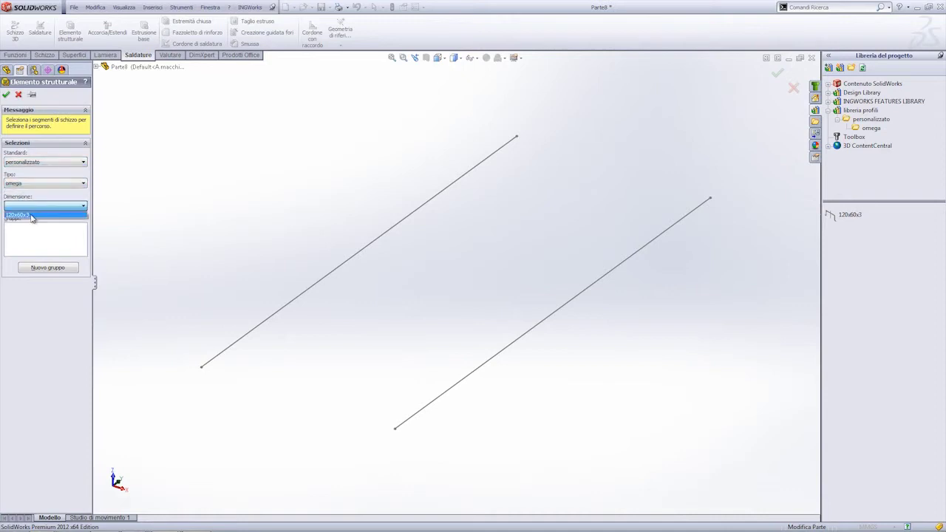
pyautogui.click(31, 215)
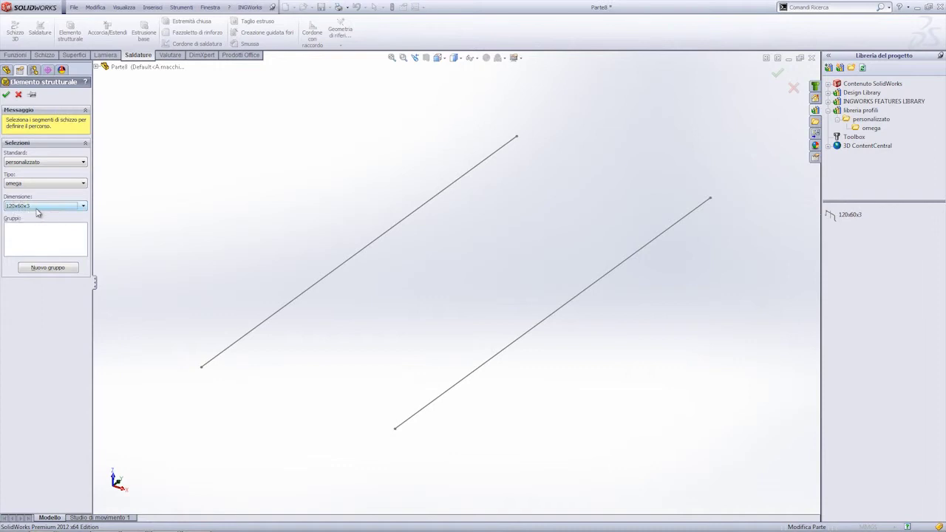
# - Select the left and right parallel sketch lines as paths for the omega profile
pyautogui.click(254, 334)
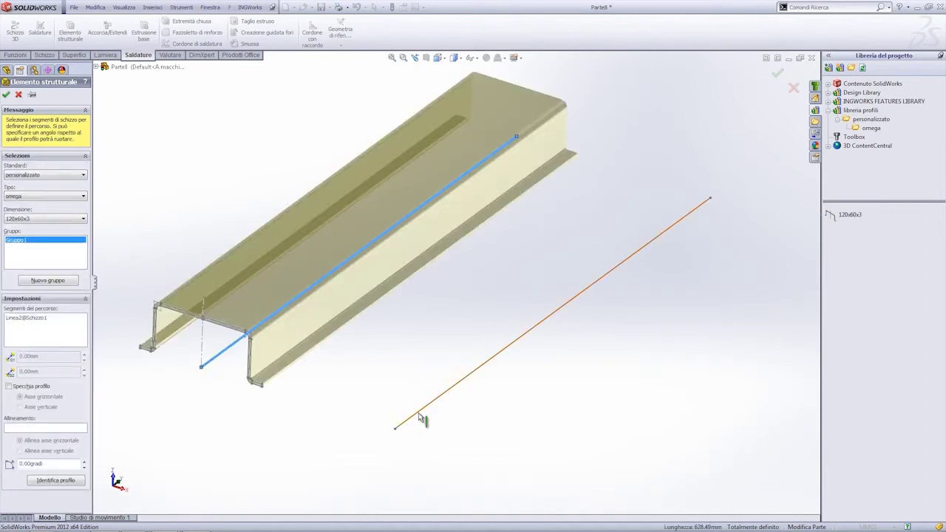
pyautogui.click(419, 419)
pyautogui.moveTo(228, 307)
pyautogui.mouseDown(button='middle')
pyautogui.moveTo(304, 263)
pyautogui.moveTo(334, 218)
pyautogui.moveTo(318, 281)
pyautogui.moveTo(312, 264)
pyautogui.mouseUp(button='middle')
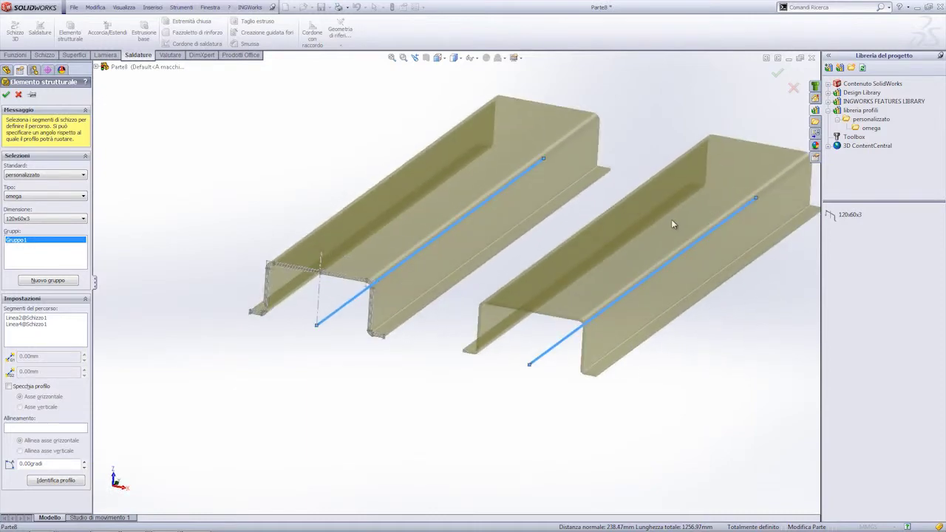
# - Anchor the profile at its corner point, create the members, then switch to MAIN FRAME.SLDPRT
pyautogui.click(56, 482)
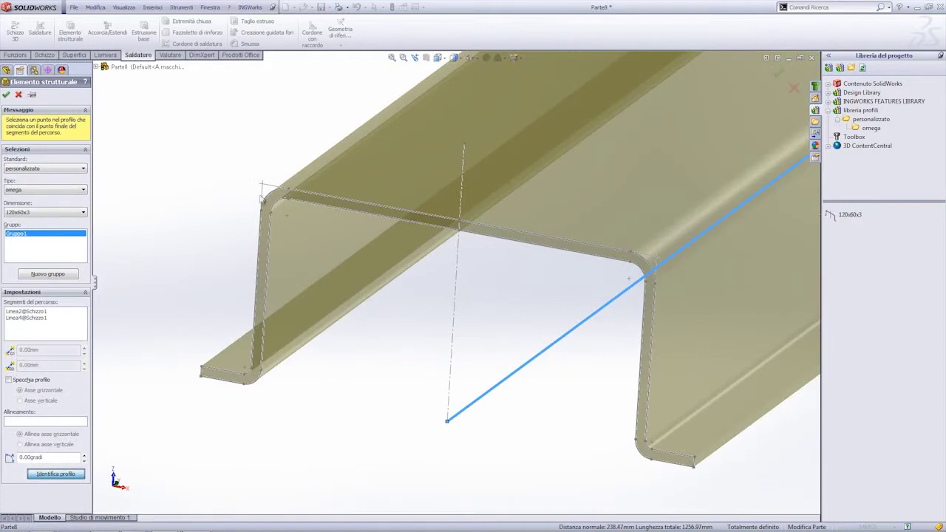
pyautogui.click(264, 187)
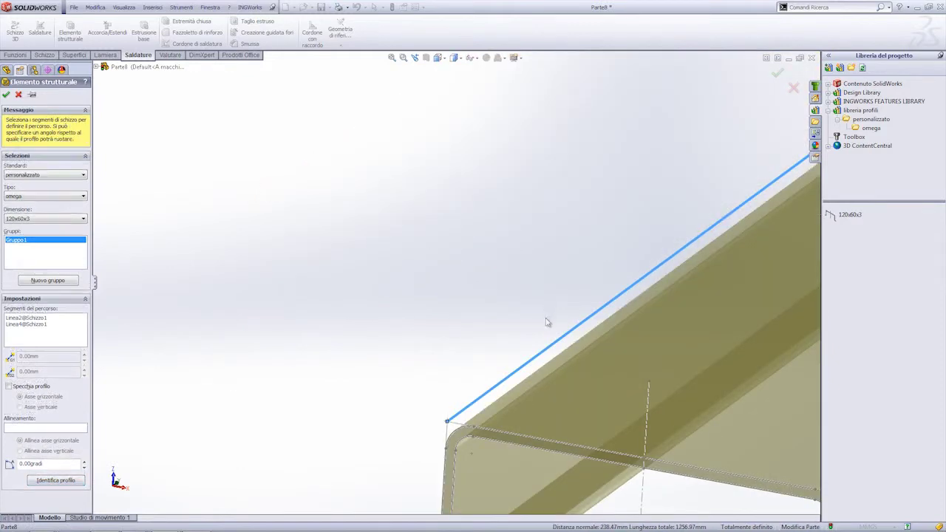
pyautogui.scroll(-2, 425, 259)
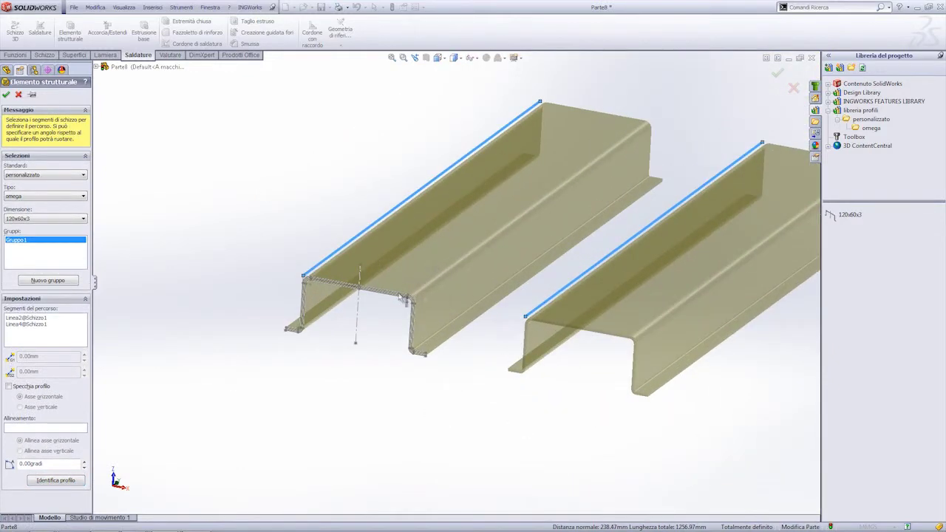
pyautogui.keyDown('ctrl'); pyautogui.moveTo(558, 285); pyautogui.dragTo(510, 283, button='middle'); pyautogui.keyUp('ctrl')
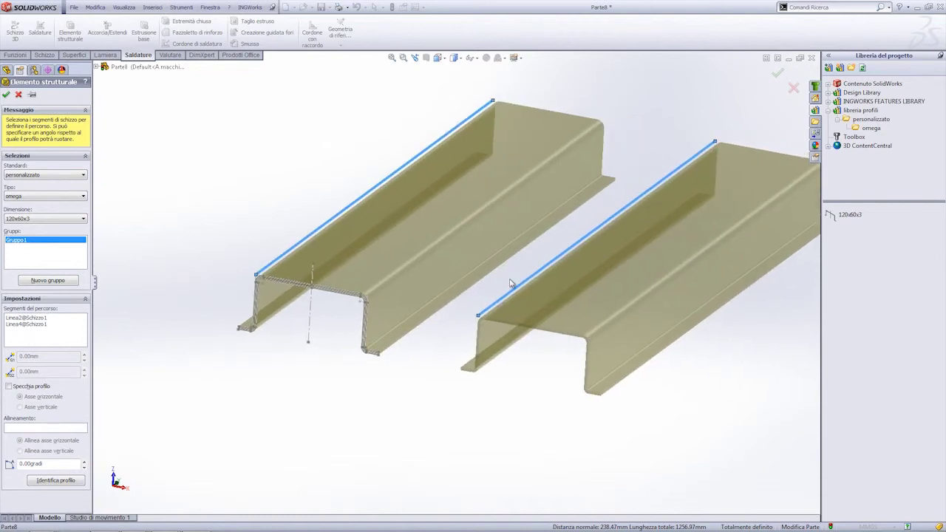
pyautogui.click(6, 95)
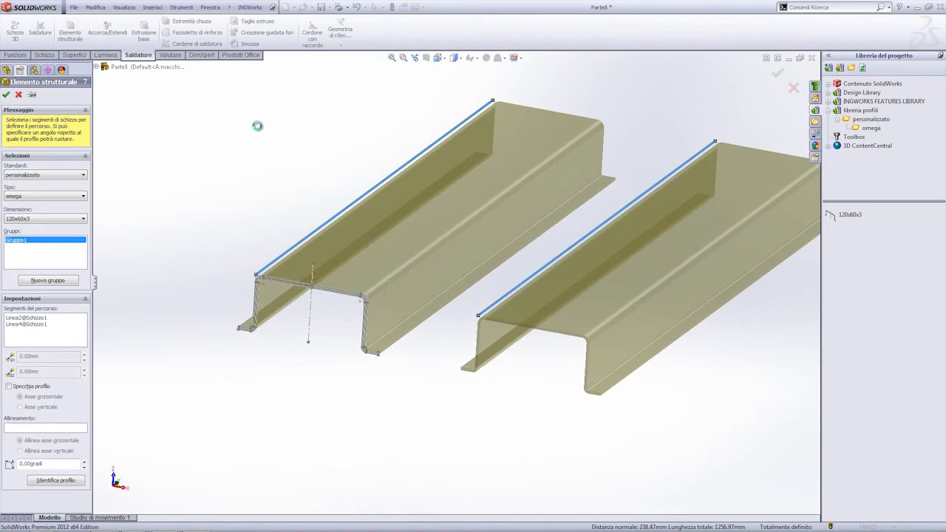
pyautogui.hotkey('ctrl', 'Tab')
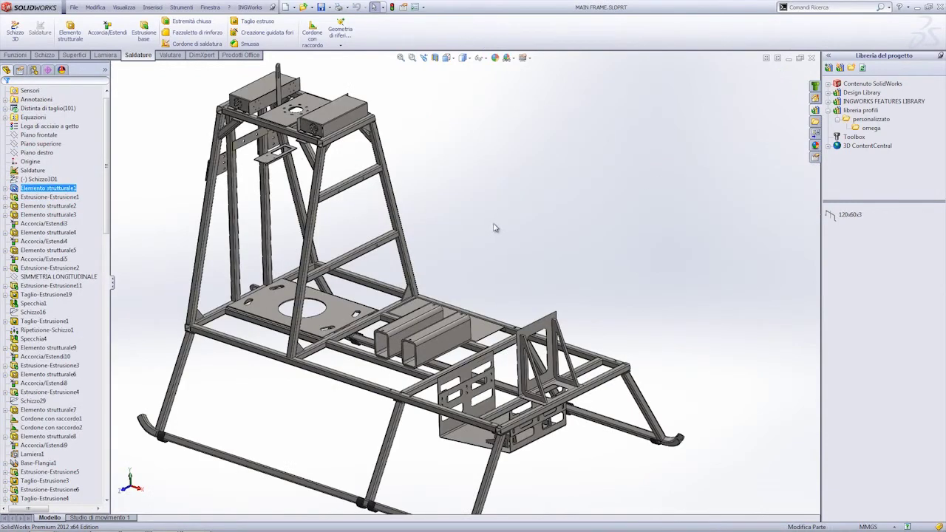
# - Zoom out to see the whole MAIN FRAME.SLDPRT welded tube frame with its landing skids
pyautogui.scroll(2, 502, 218)
pyautogui.scroll(1, 523, 219)
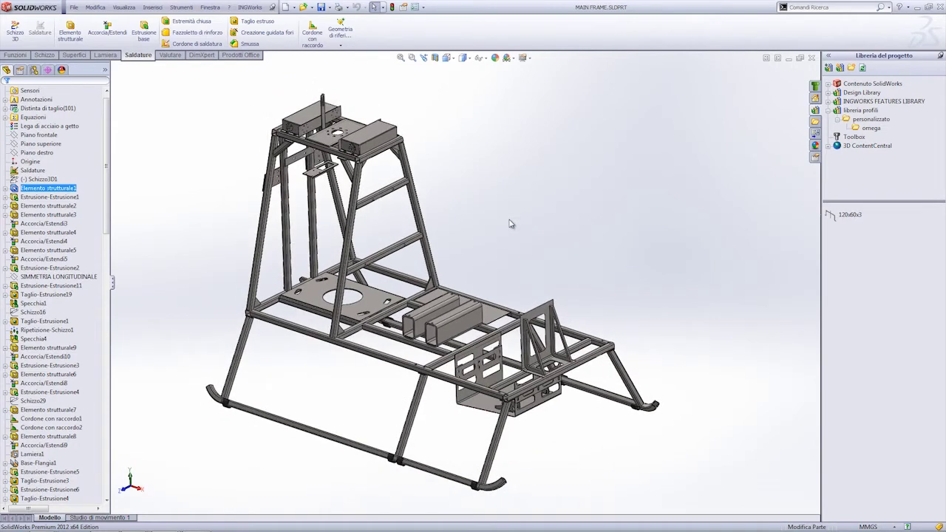
pyautogui.scroll(1, 522, 222)
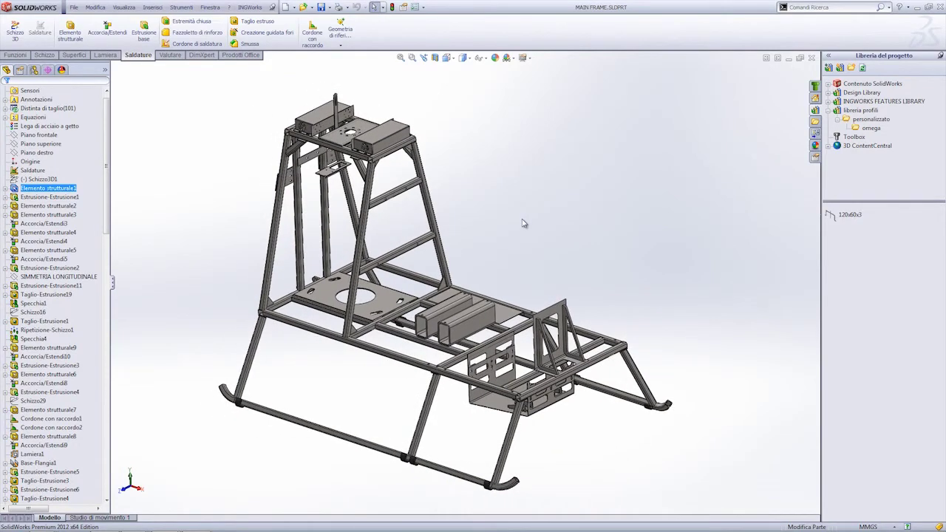